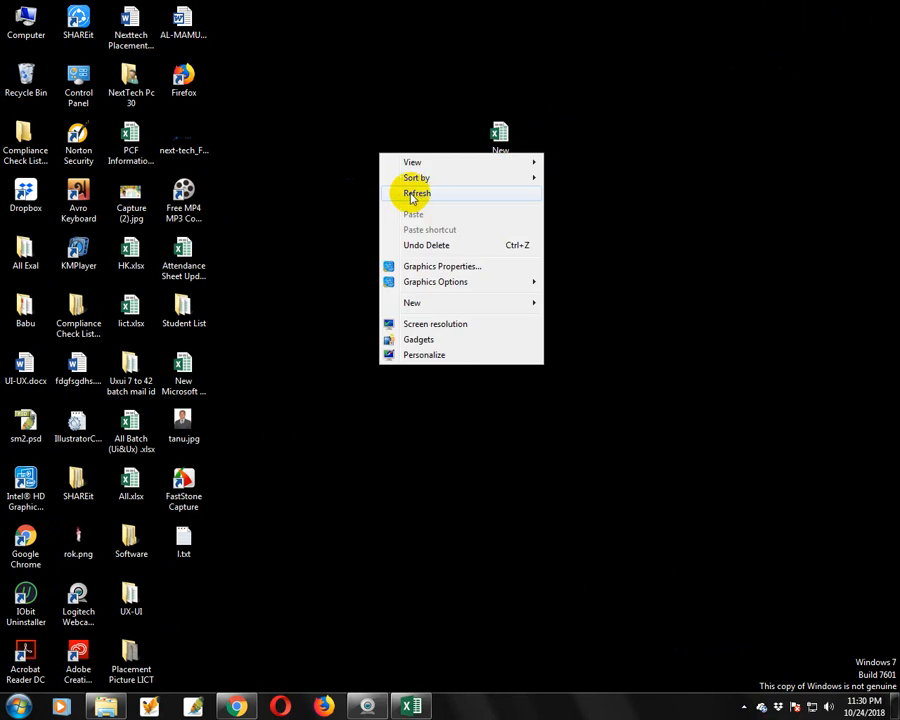
left_click(410, 192)
right_click(367, 165)
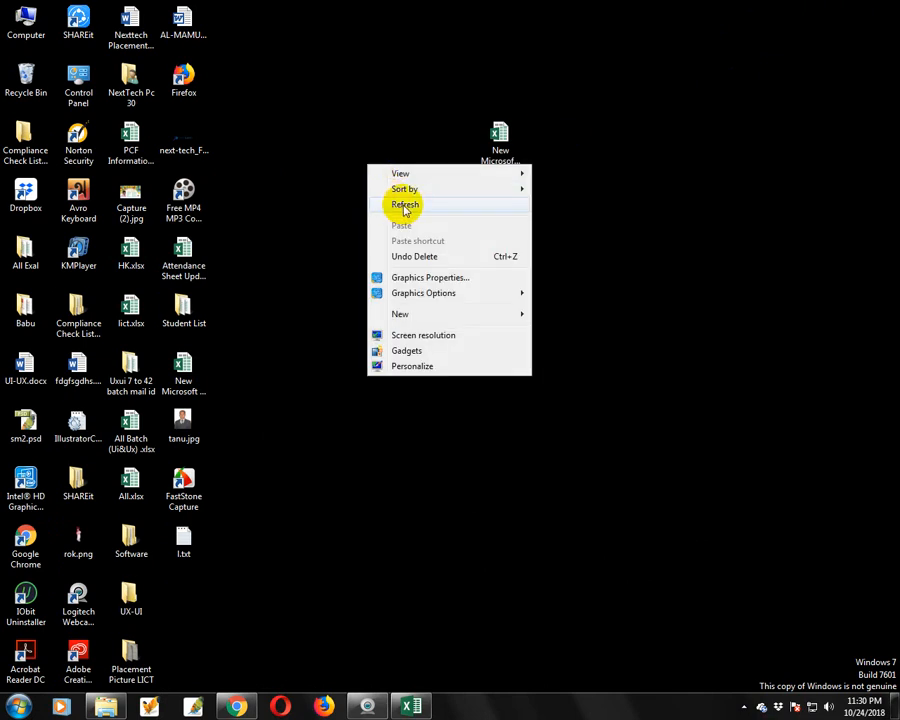
left_click(400, 204)
right_click(357, 176)
left_click(398, 220)
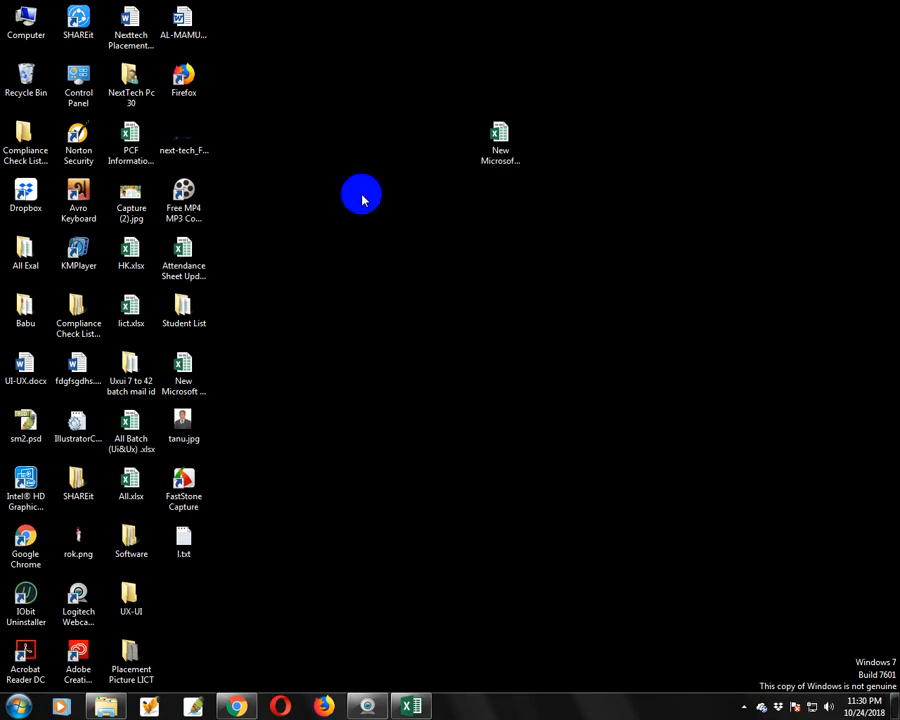
right_click(360, 195)
left_click(400, 236)
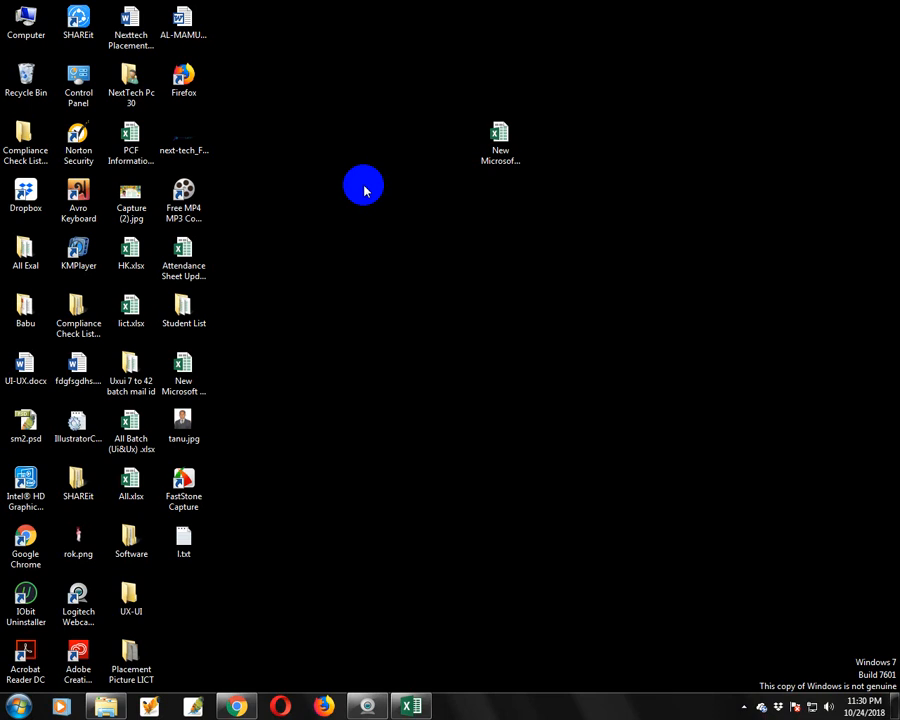
Step: Switch to the Excel workbook, open Sheet1 and look over the contact list in A2:E35
left_click(412, 707)
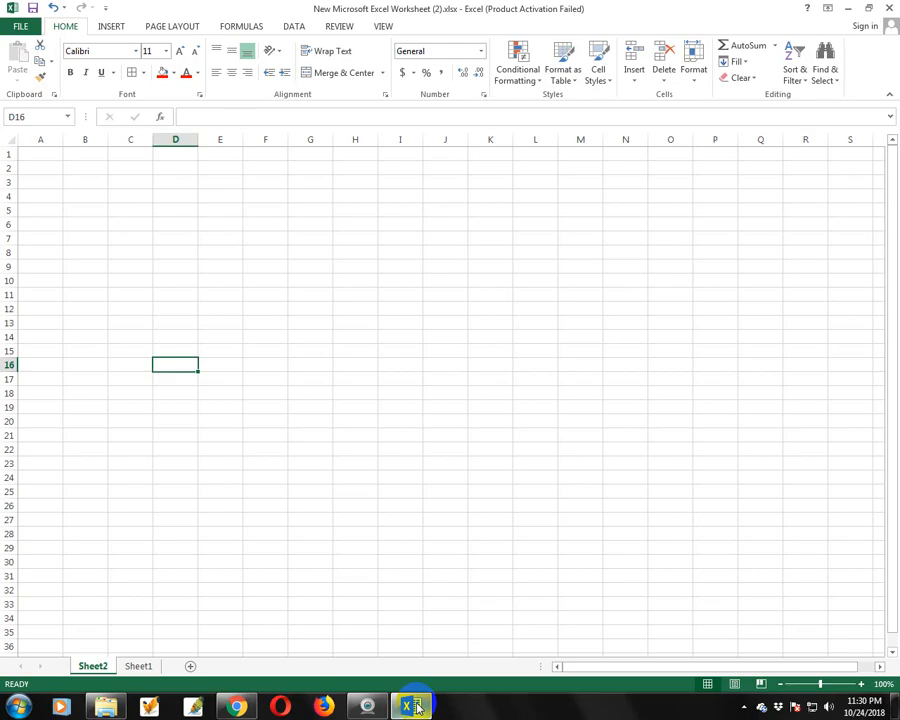
left_click(139, 667)
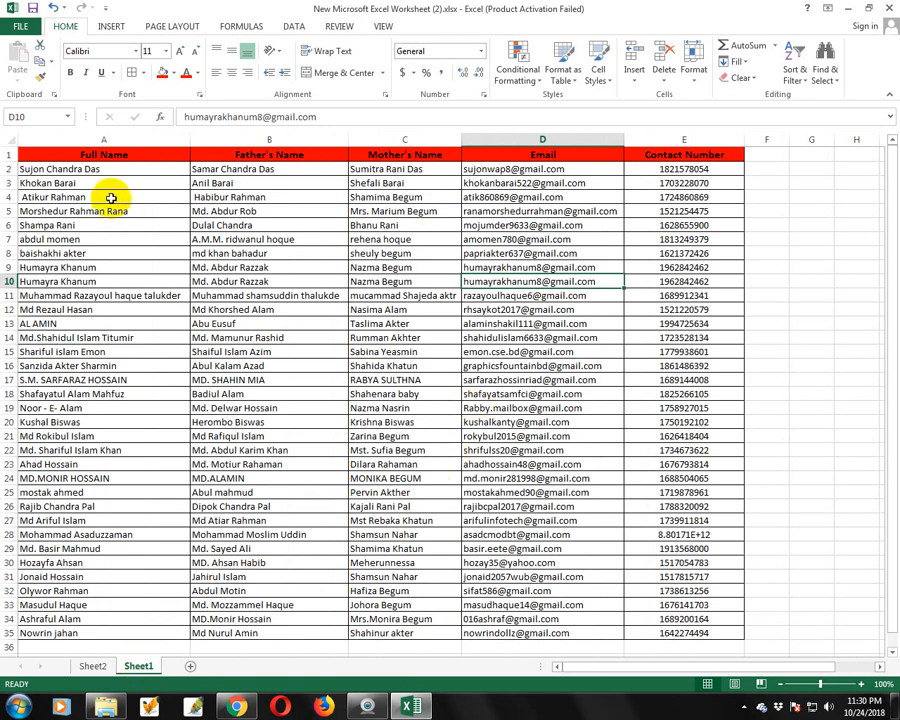
left_click_drag(55, 172, 663, 637)
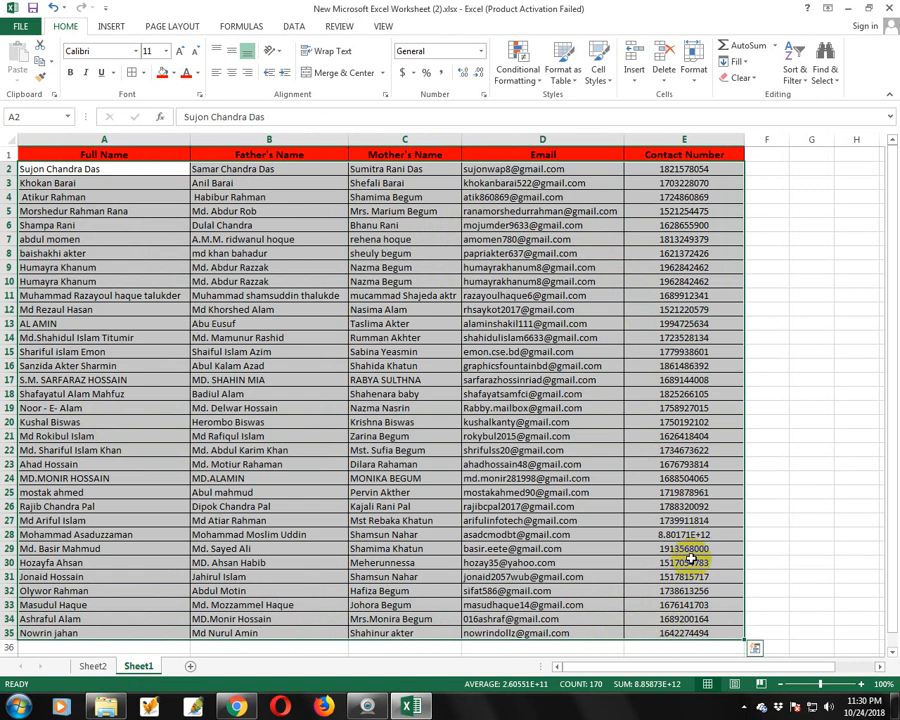
left_click(799, 252)
Step: Widen the empty column F beside the Contact Number column and select cell F2
left_click_drag(790, 135, 836, 76)
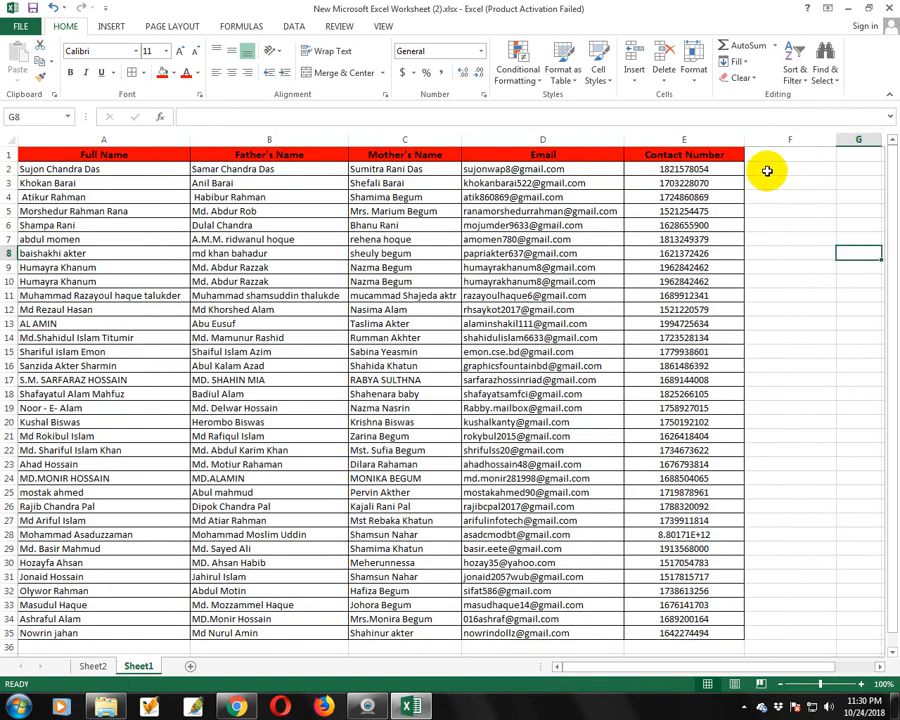
left_click(765, 172)
left_click(767, 238)
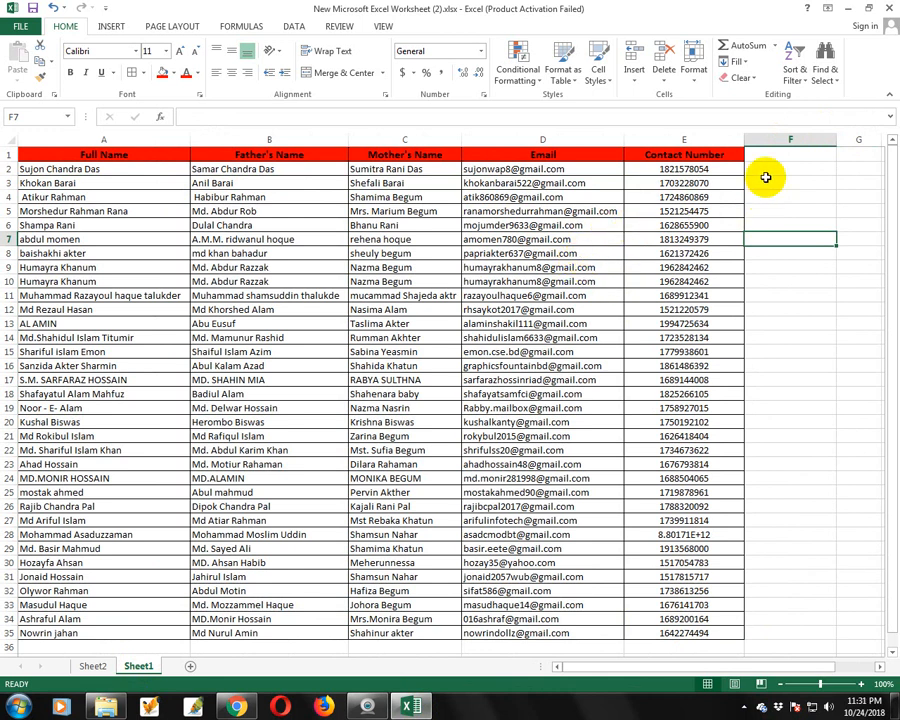
left_click(767, 171)
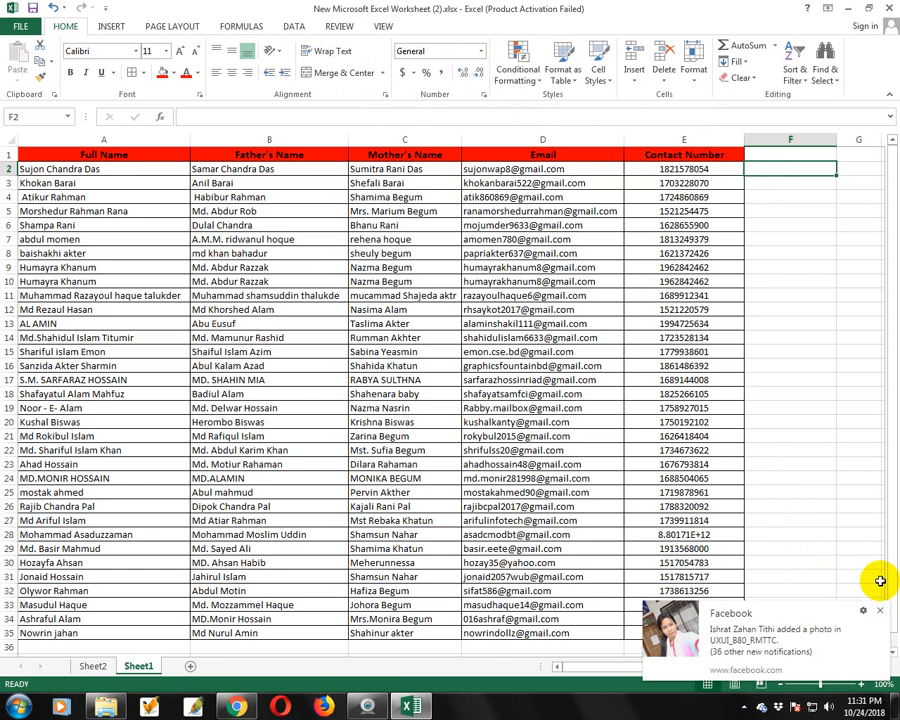
Step: Dismiss the desktop notification and inspect the contact numbers in cells E10 and E9
left_click(880, 612)
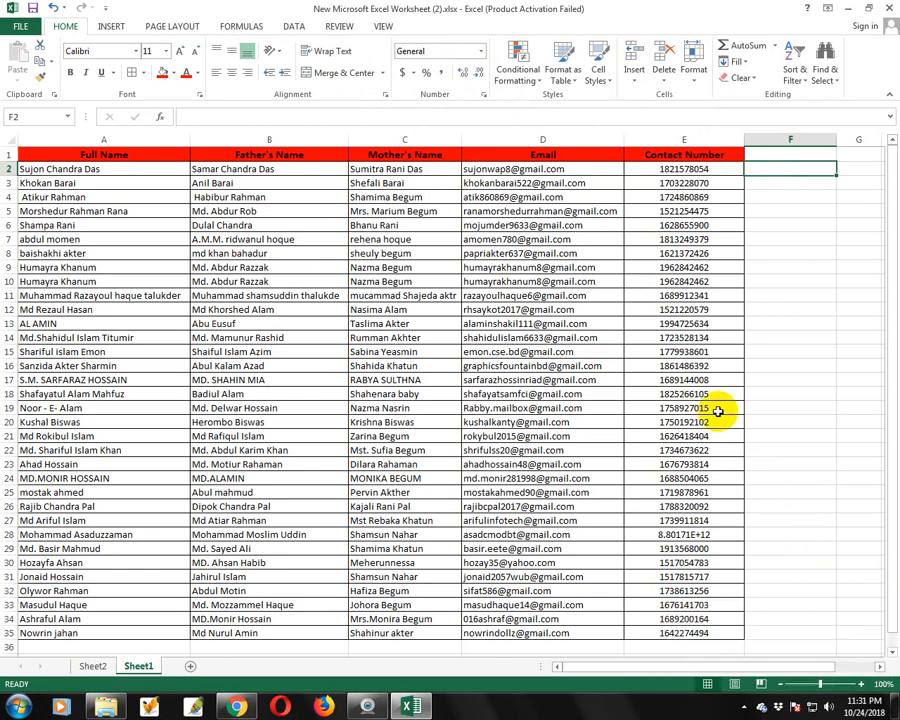
left_click(734, 279)
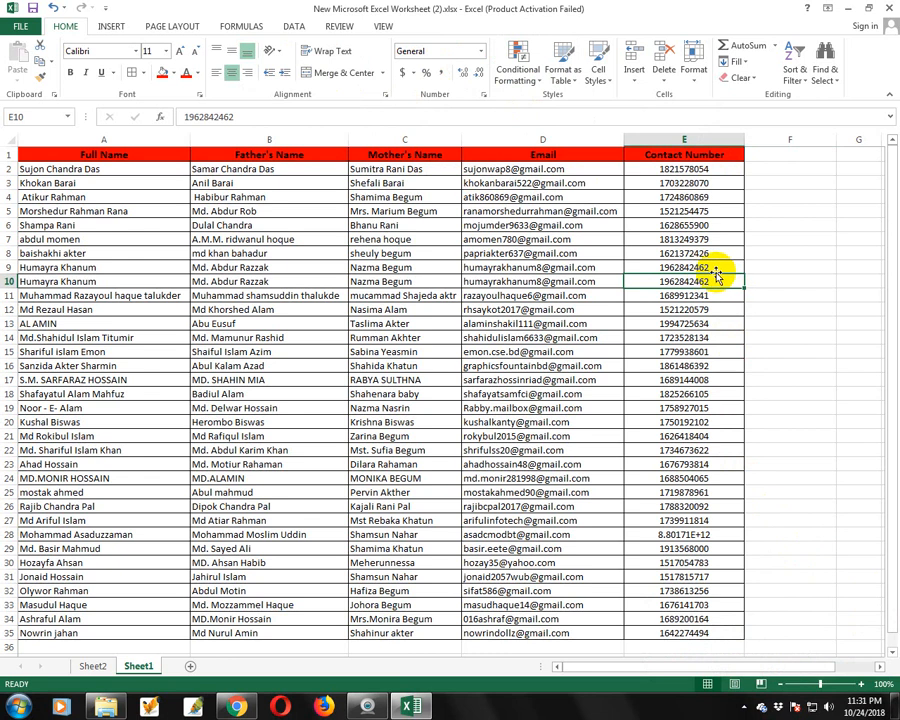
left_click(717, 267)
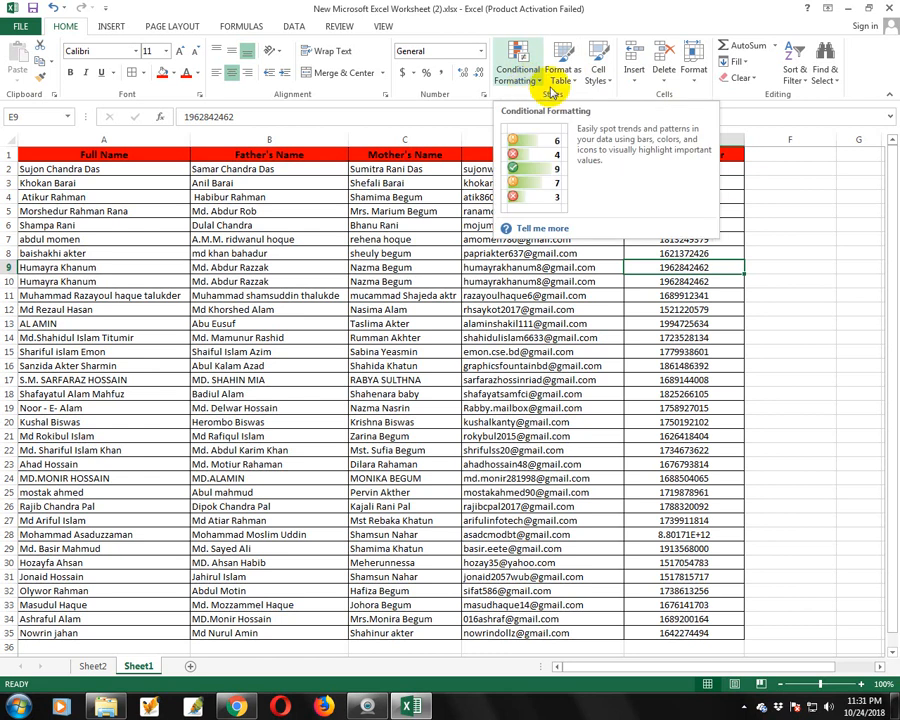
Step: Highlight duplicate values in the Contact Number column using Light Red Fill with Dark Red Text
left_click(763, 213)
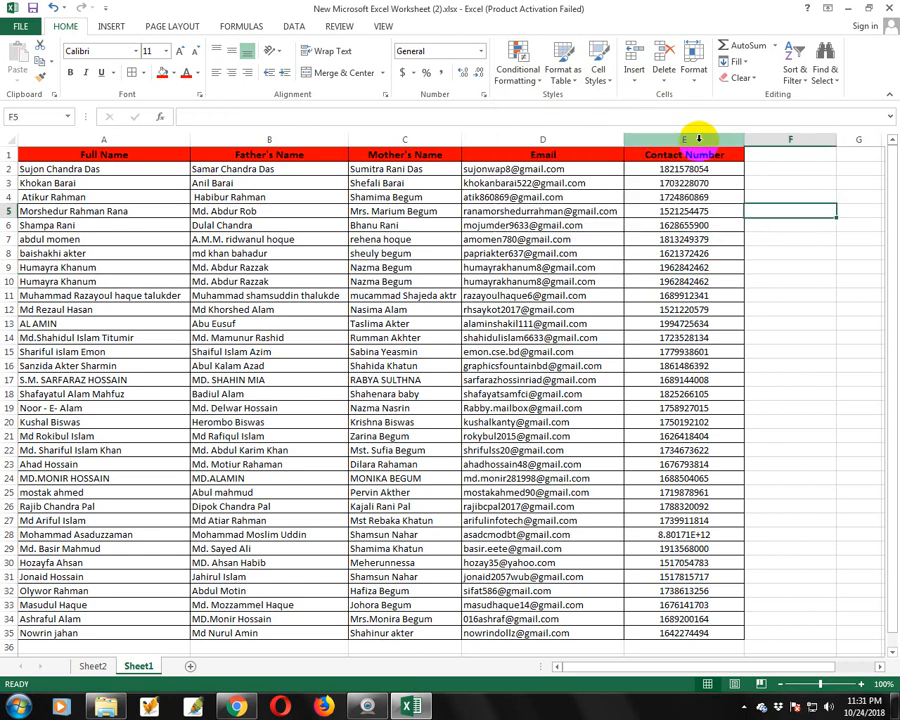
left_click(700, 139)
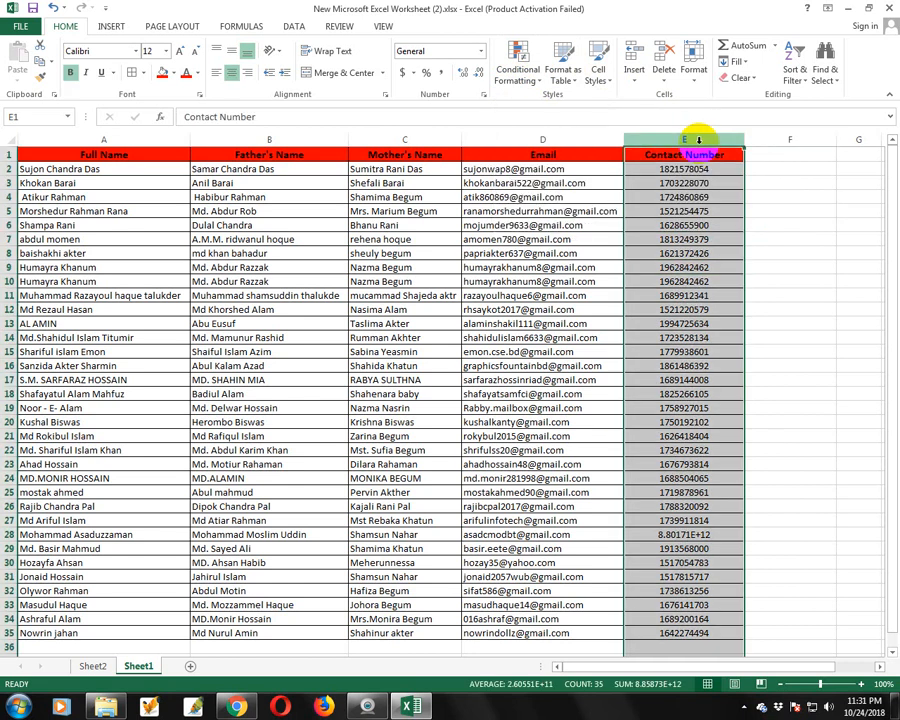
left_click(520, 70)
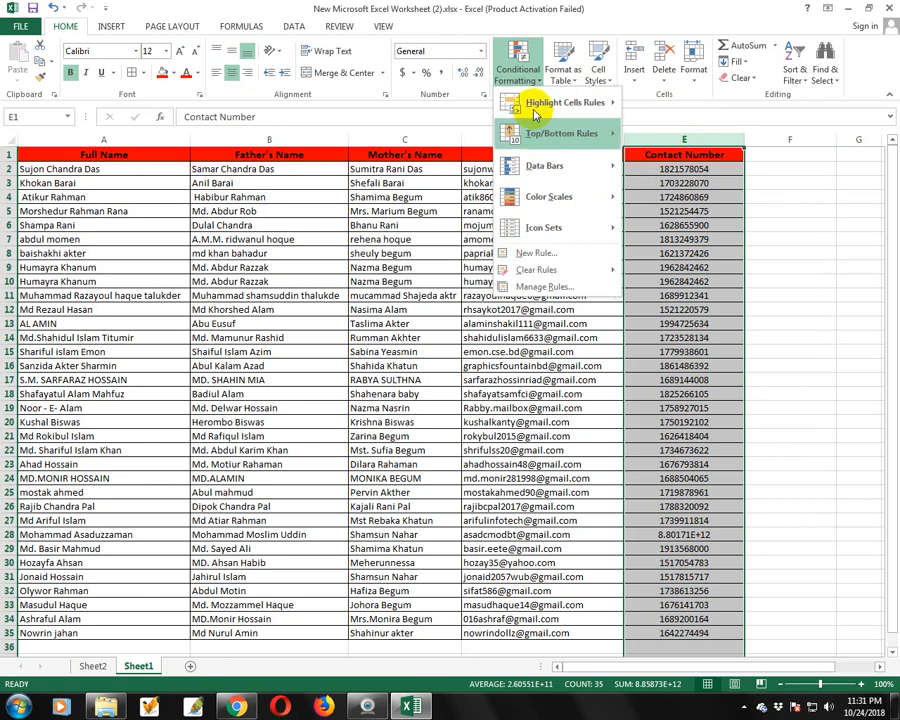
mouse_move(540, 103)
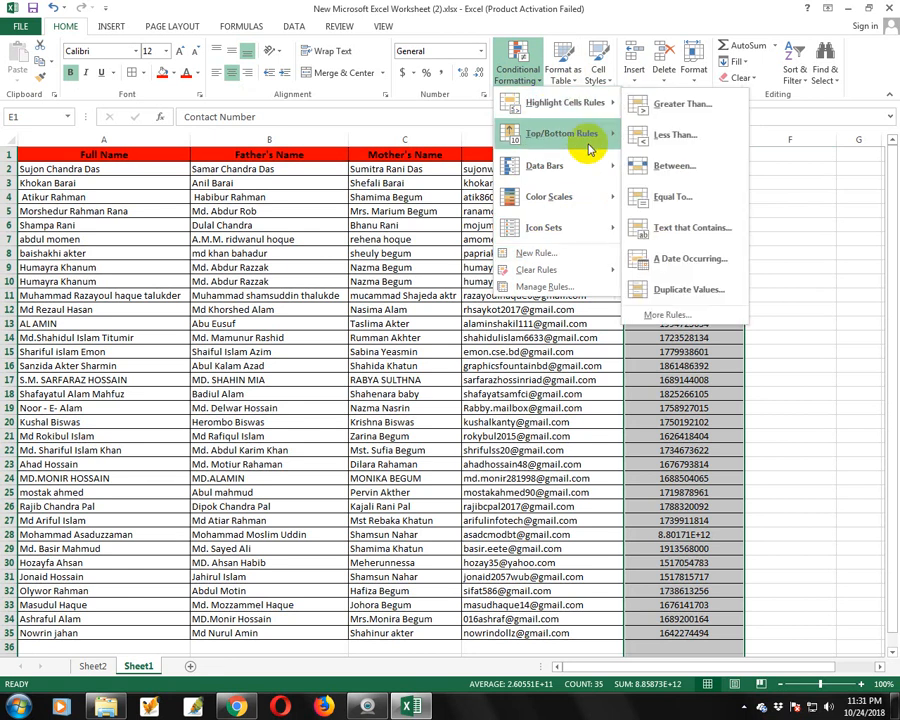
left_click(691, 291)
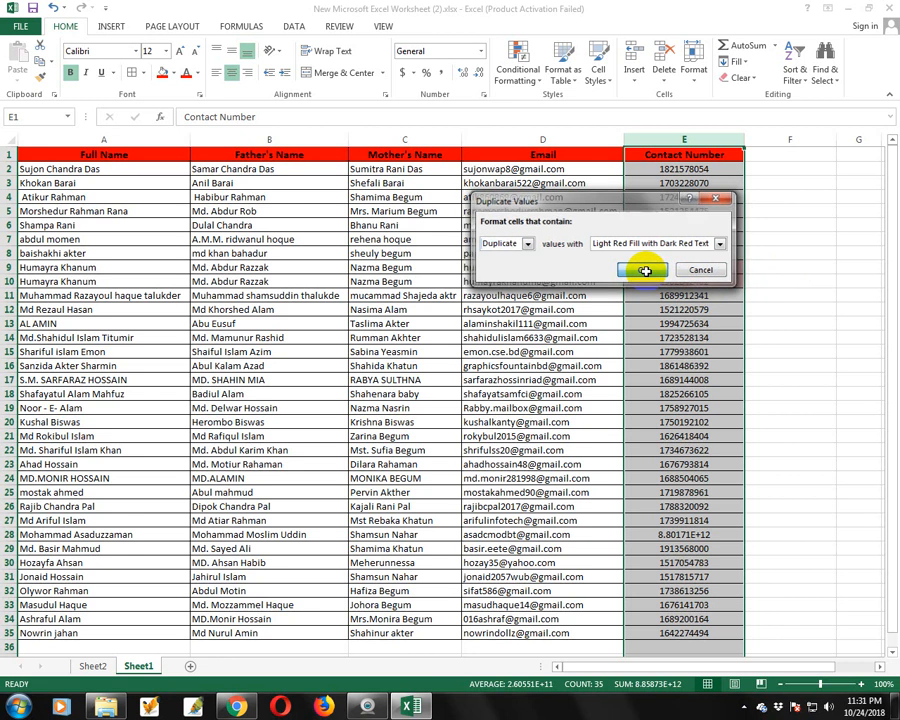
left_click(640, 265)
left_click(800, 266)
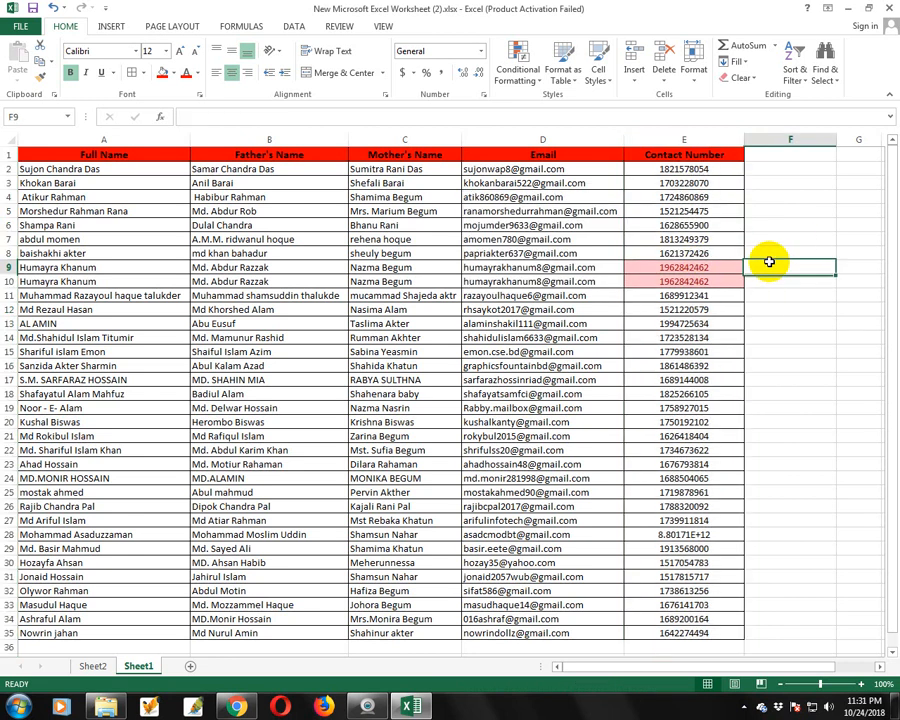
Step: Inspect the highlighted cells E9 and E10 and check the rest of the list for other marked duplicates
left_click(703, 281)
left_click(686, 268)
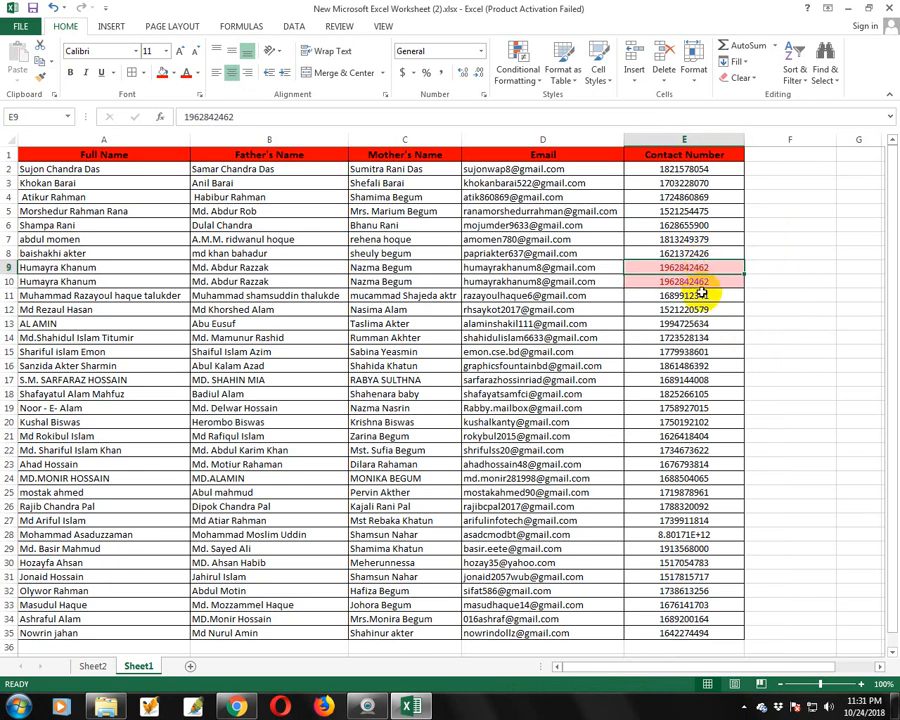
left_click(706, 281)
scroll(703, 241, "down", 5)
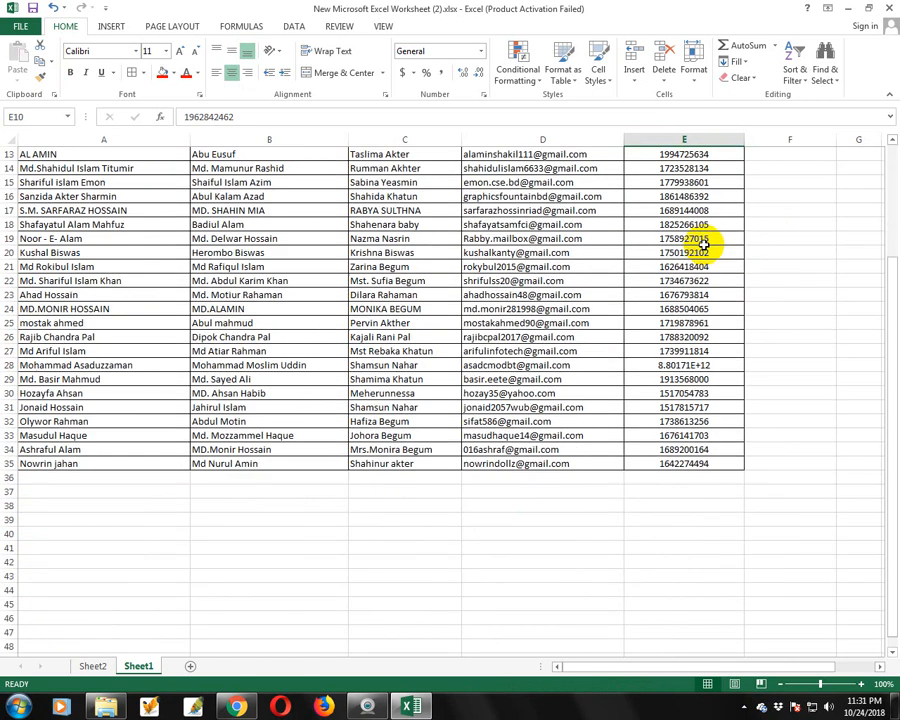
scroll(705, 253, "up", 5)
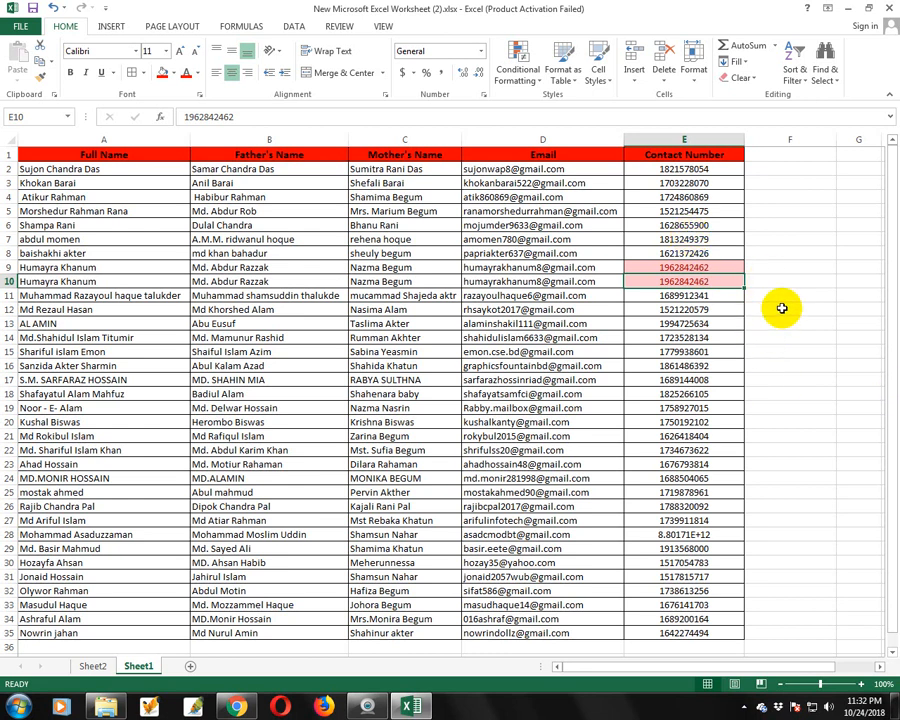
left_click(772, 166)
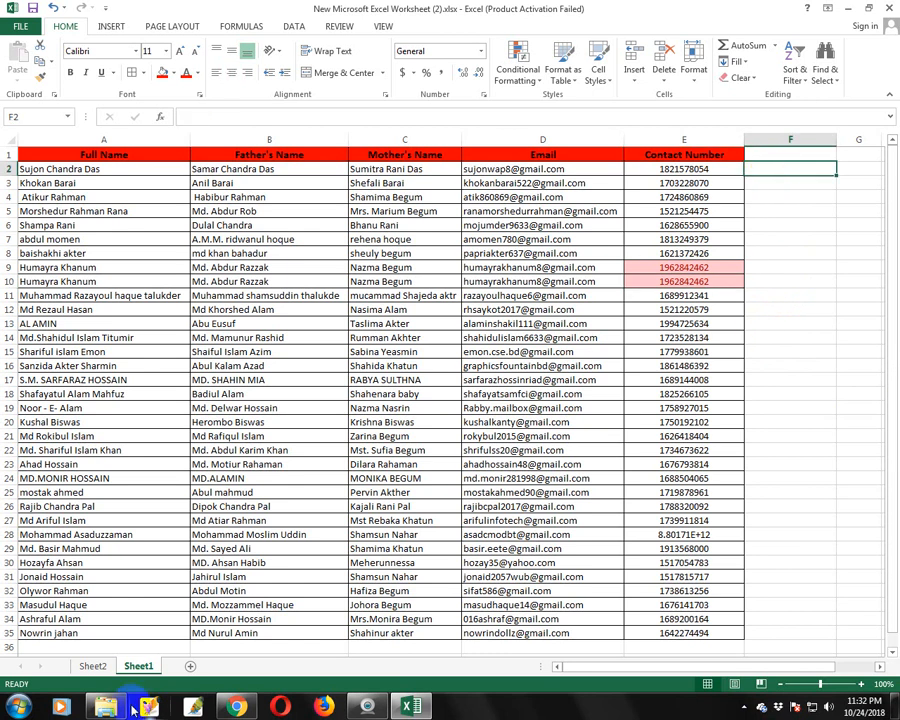
Step: Switch to Chrome, view the account's own YouTube channel page, and return to the Excel workbook
left_click(236, 706)
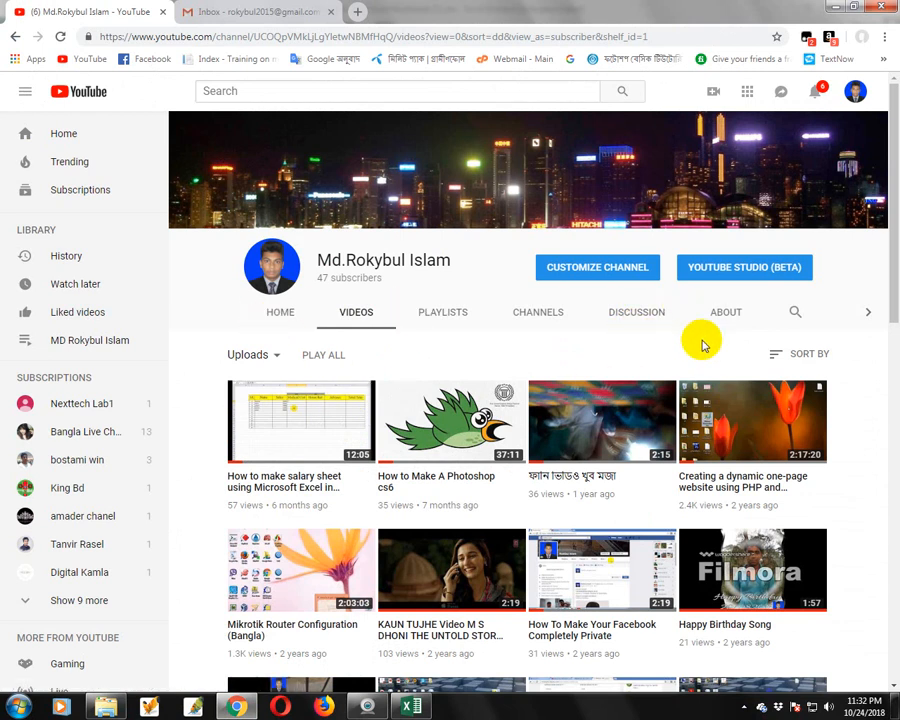
left_click(855, 95)
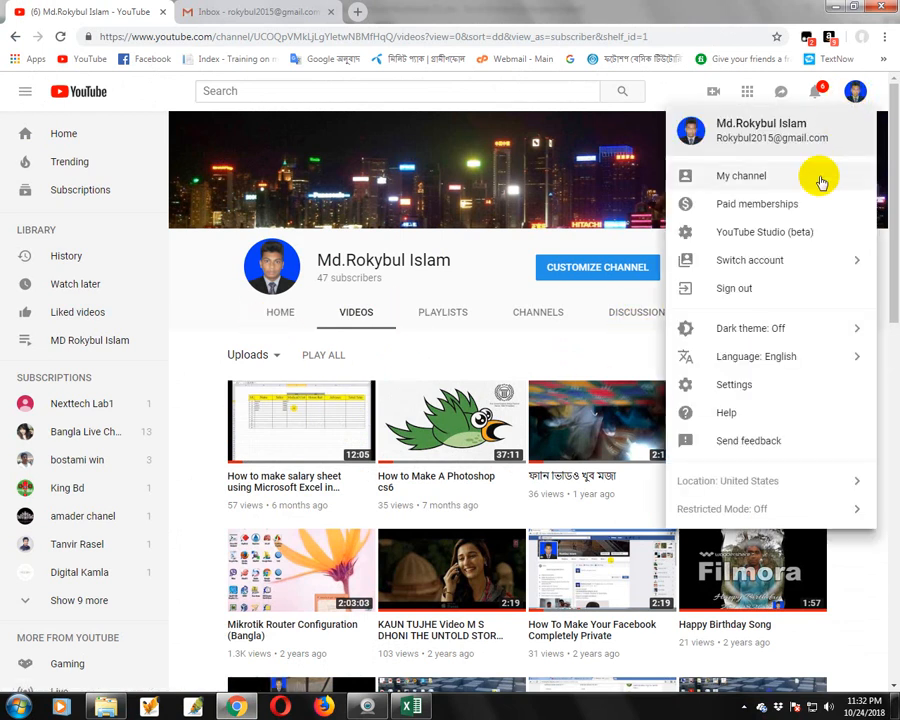
left_click(759, 185)
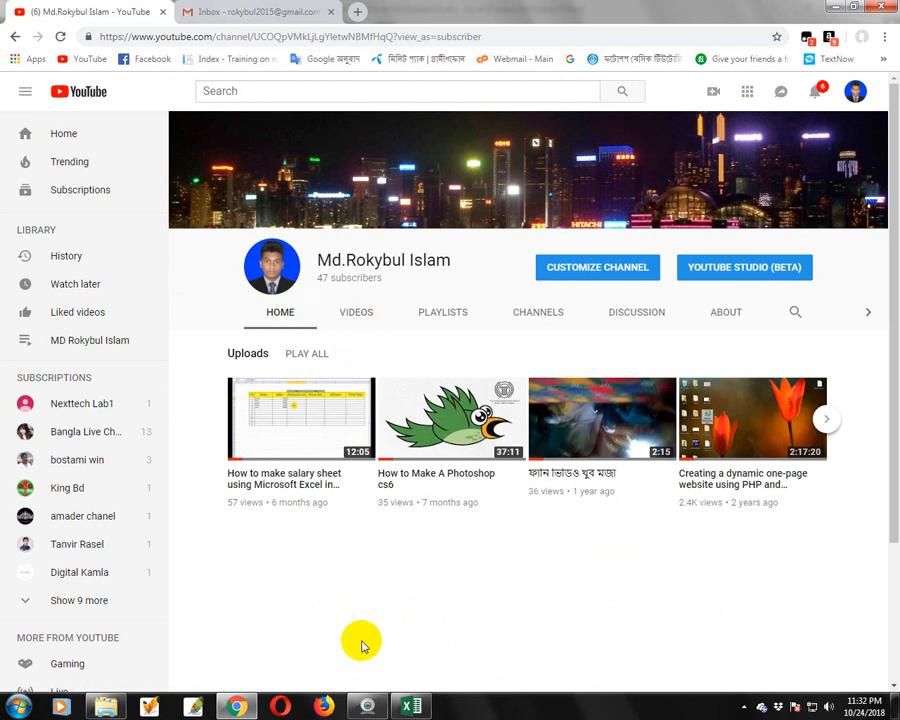
key("alt+Tab")
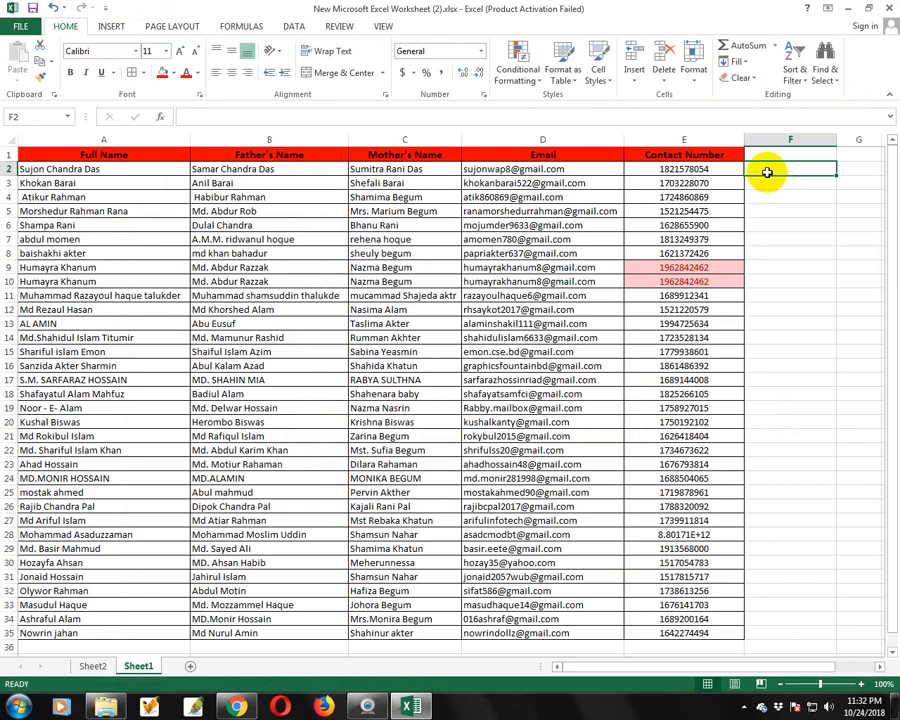
left_click(699, 172)
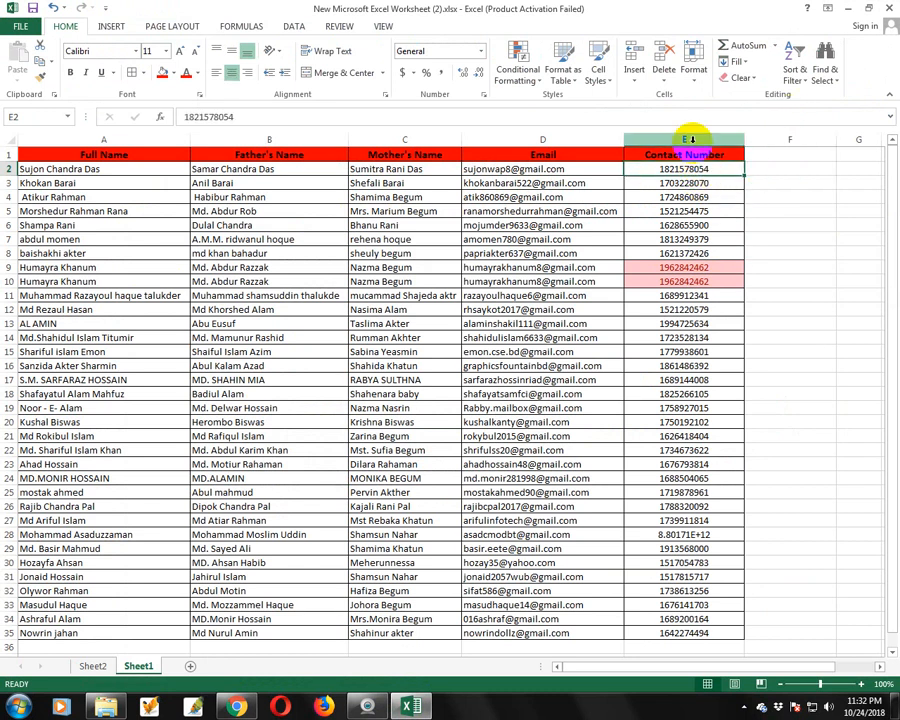
left_click(692, 140)
left_click(710, 252)
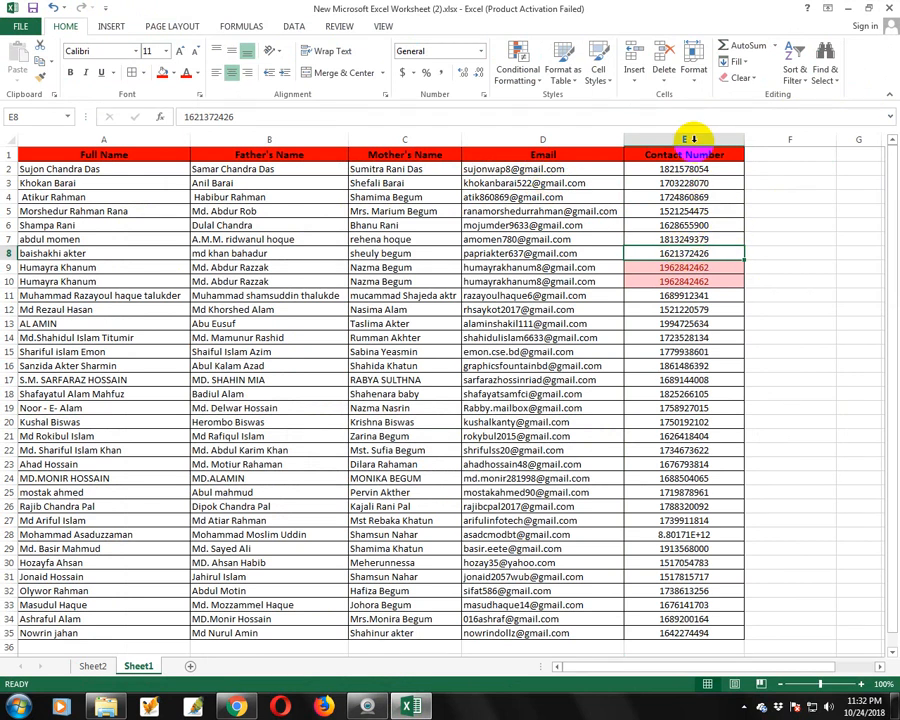
left_click(692, 140)
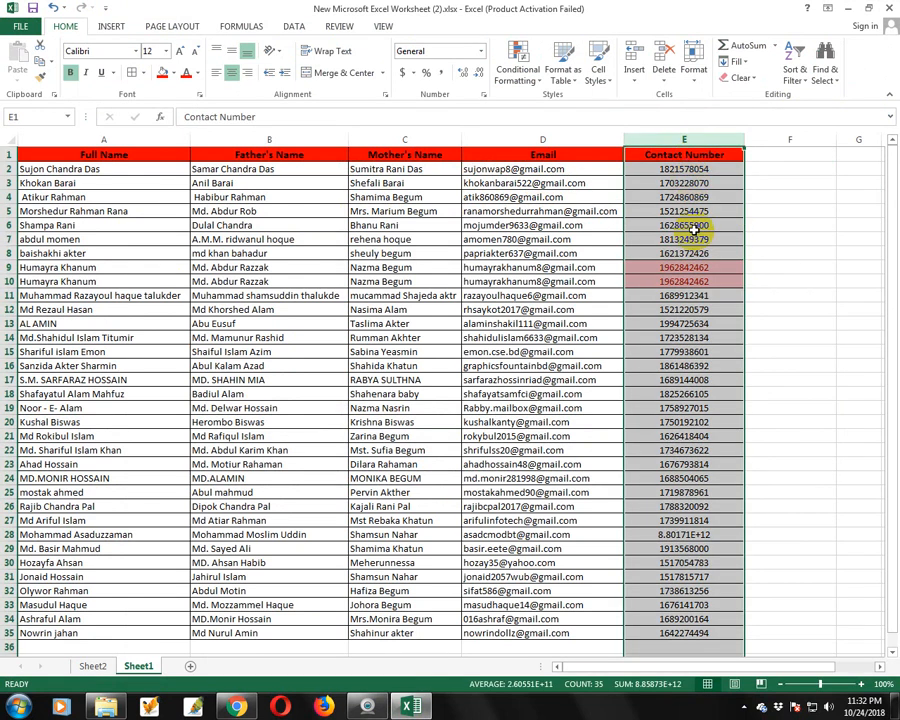
left_click(795, 168)
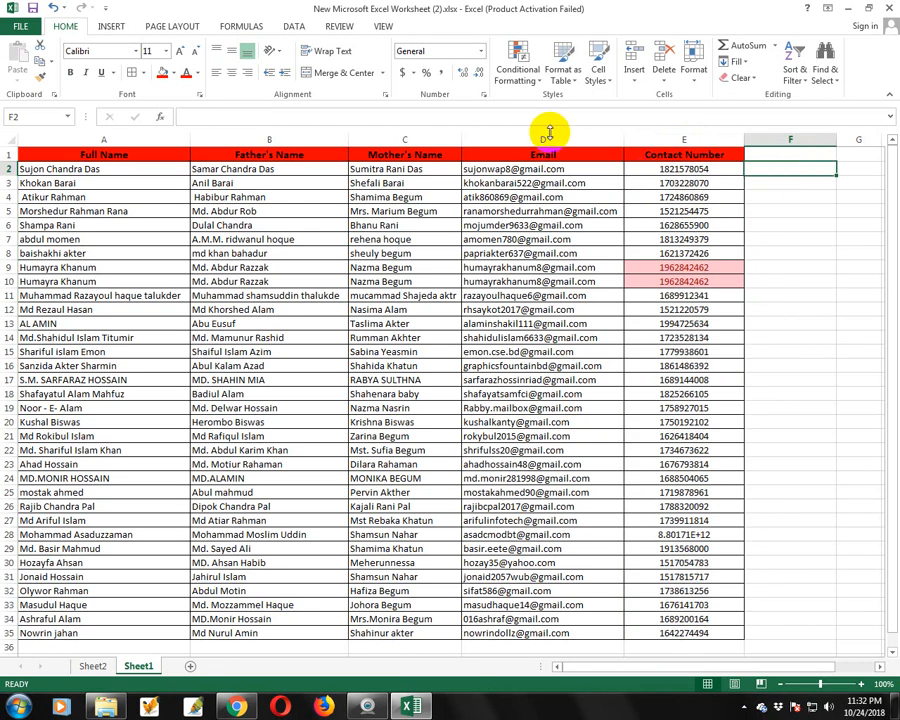
left_click(513, 139)
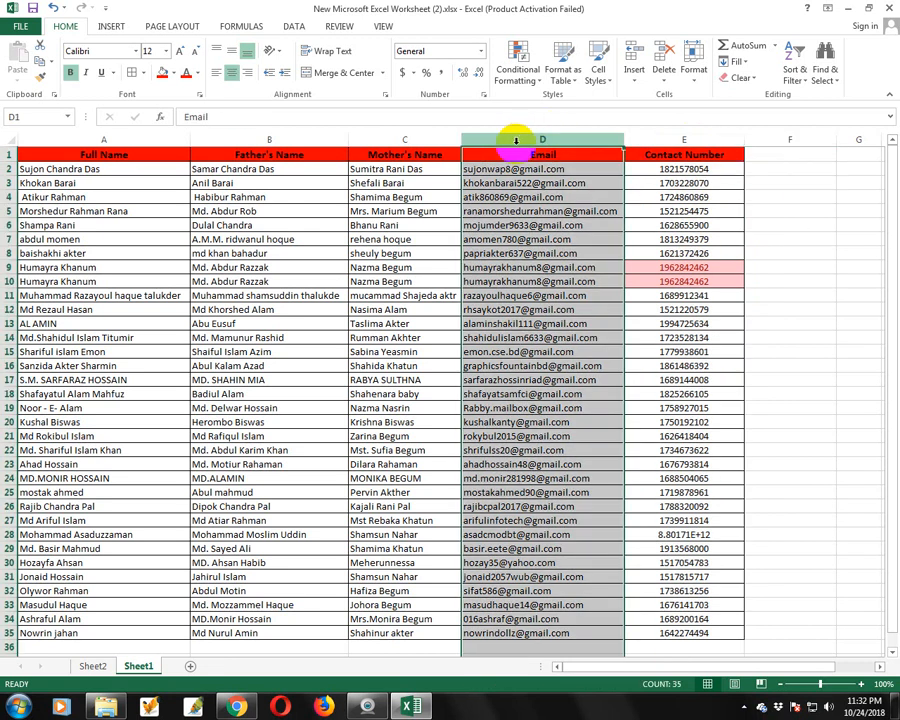
left_click(788, 201)
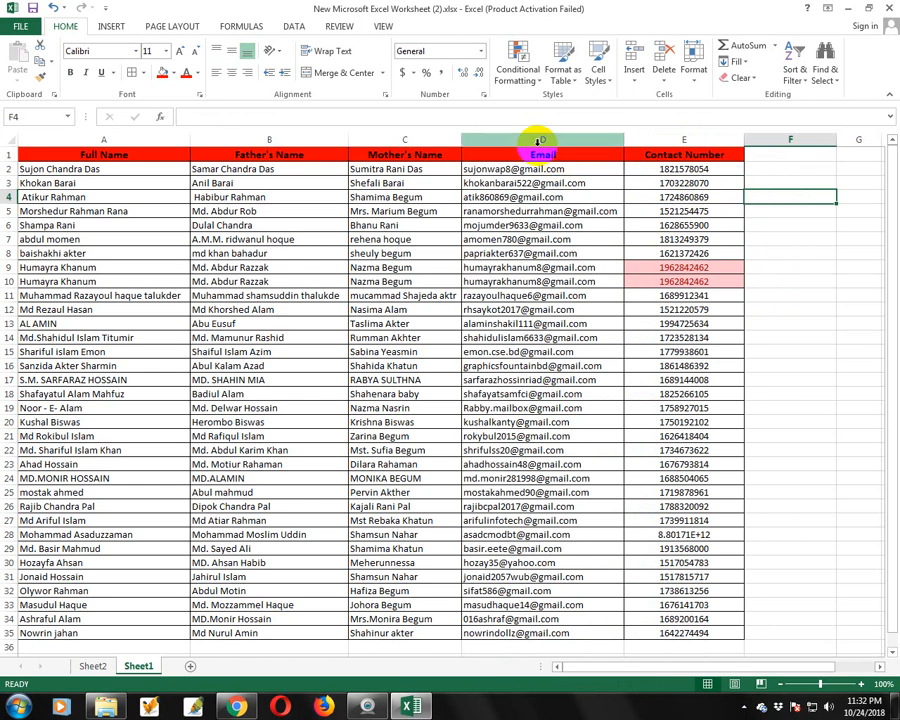
Step: Begin a formula in cell F2 with nested IF, MAX and COUNTIF functions: =IF(MAX(COUNTIF(
left_click(772, 169)
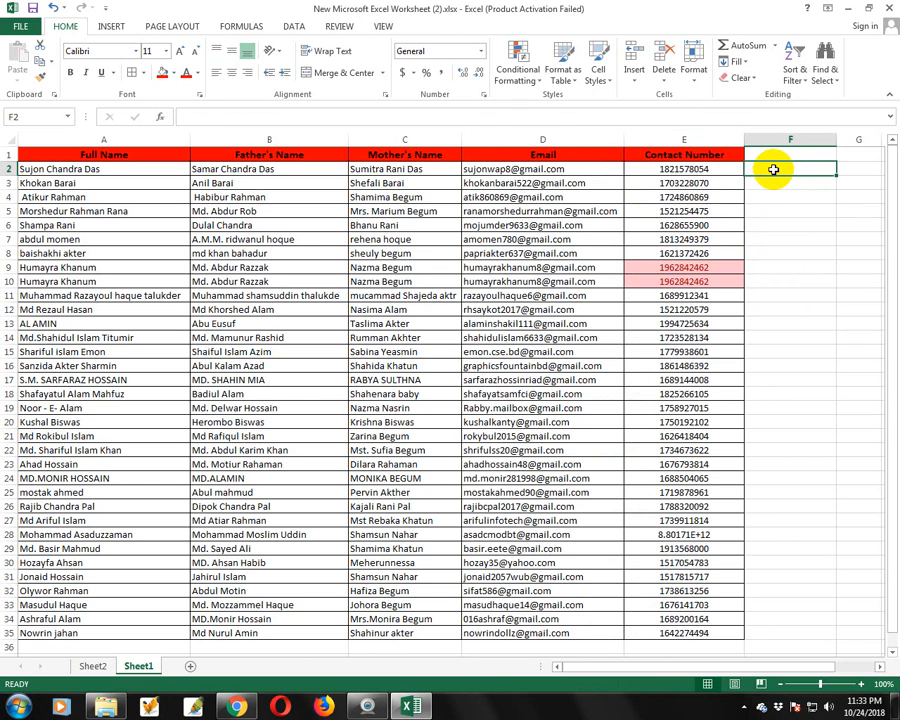
type("=")
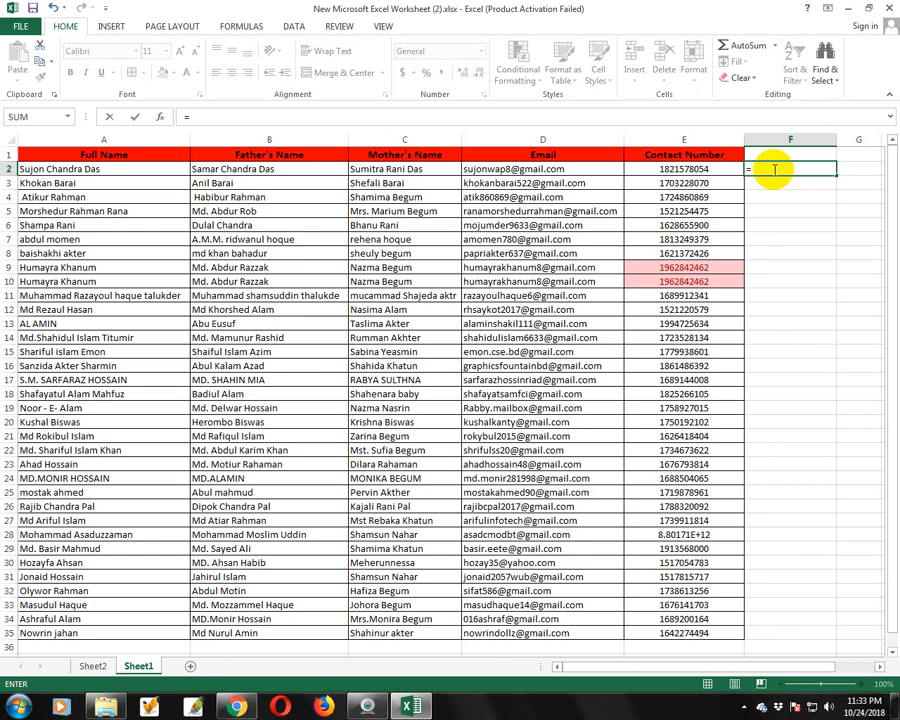
type("IF")
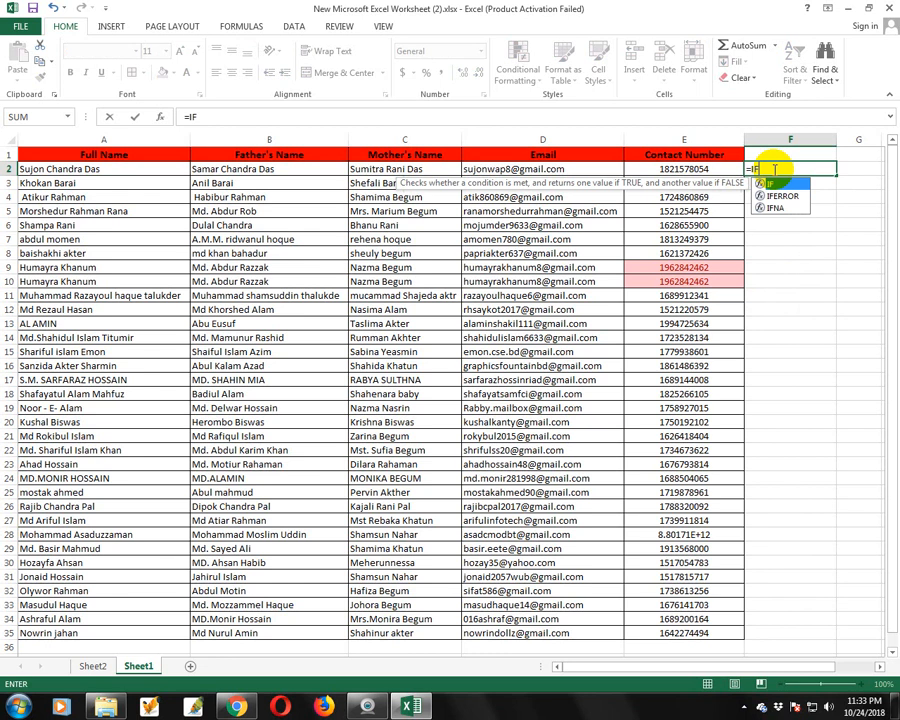
type("(")
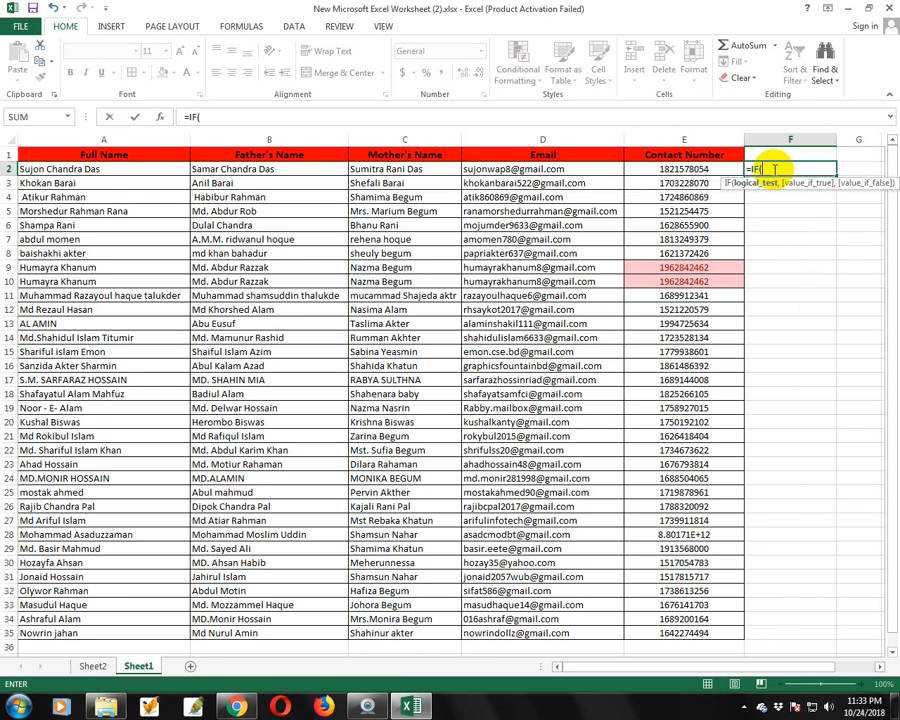
type("MAX")
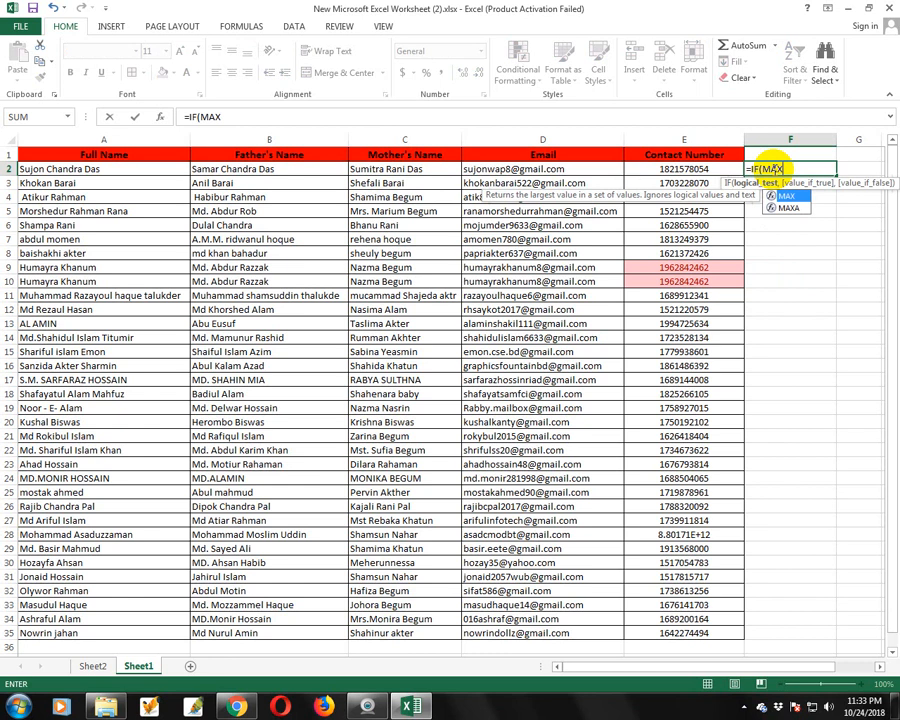
type("(")
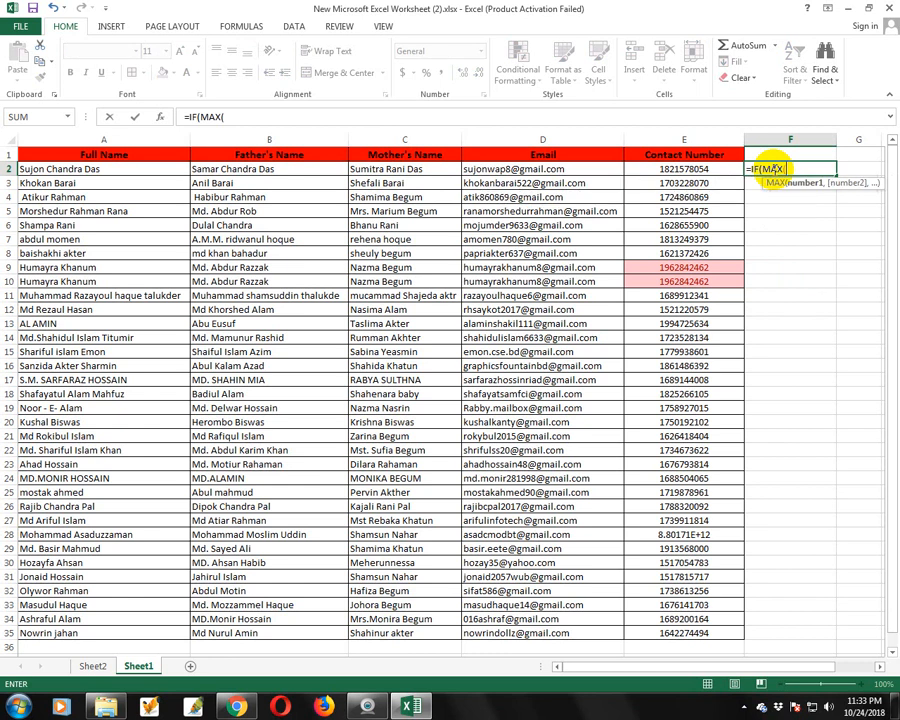
type("COU")
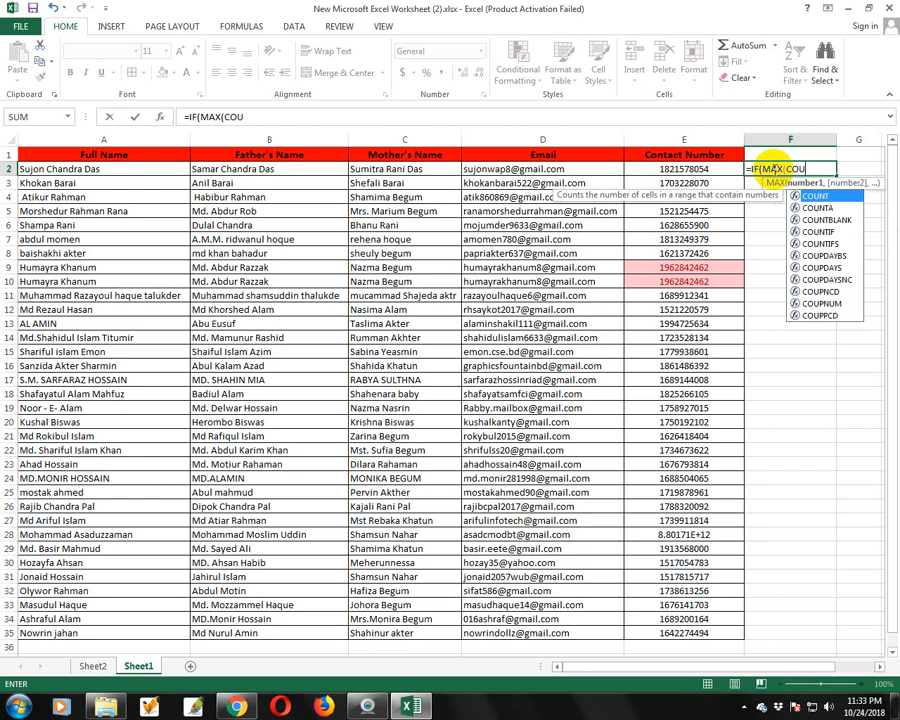
type("N")
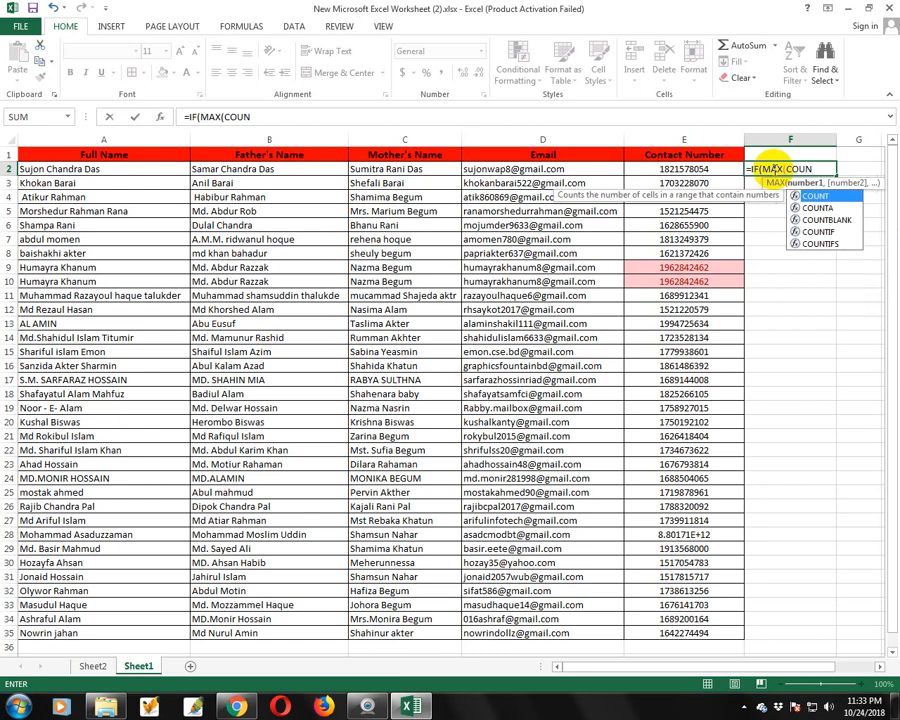
type("TI")
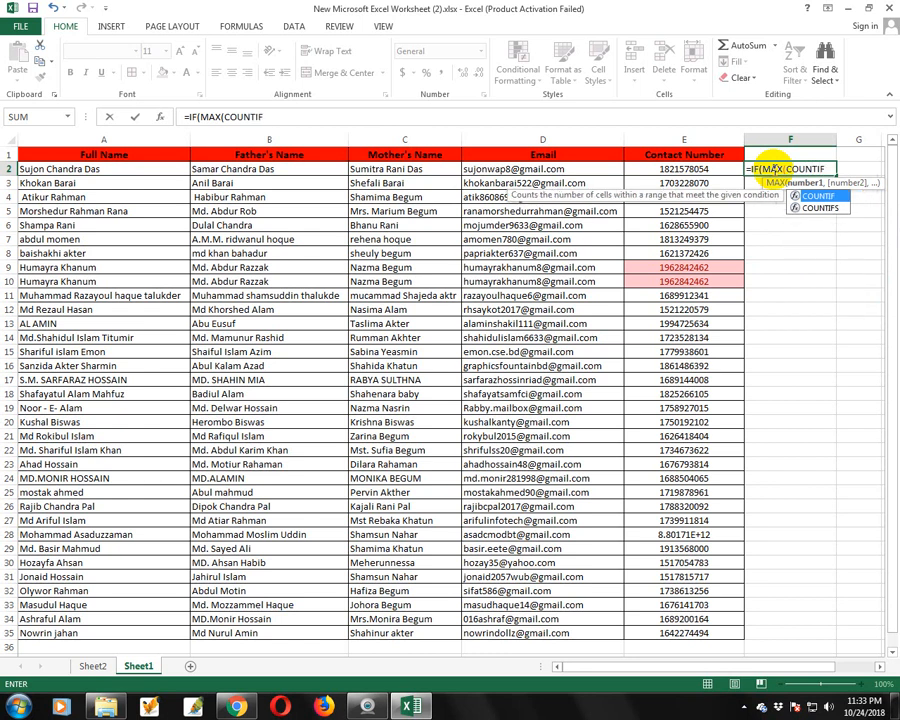
type("F(")
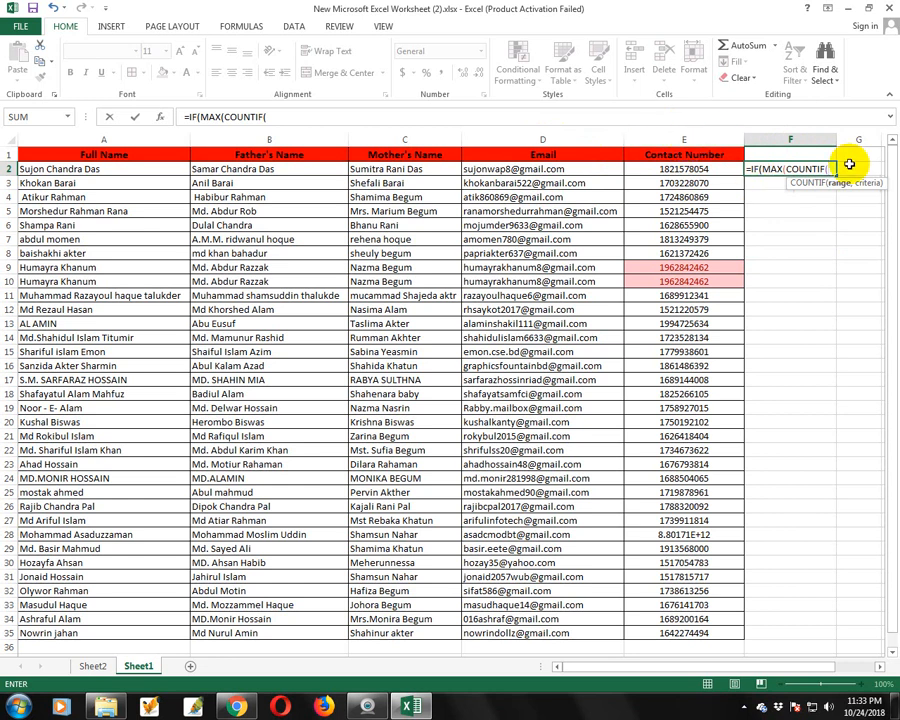
Step: Enter E2:E35 as both the COUNTIF range and criteria in the F2 formula, and close the COUNTIF and MAX functions
type("E")
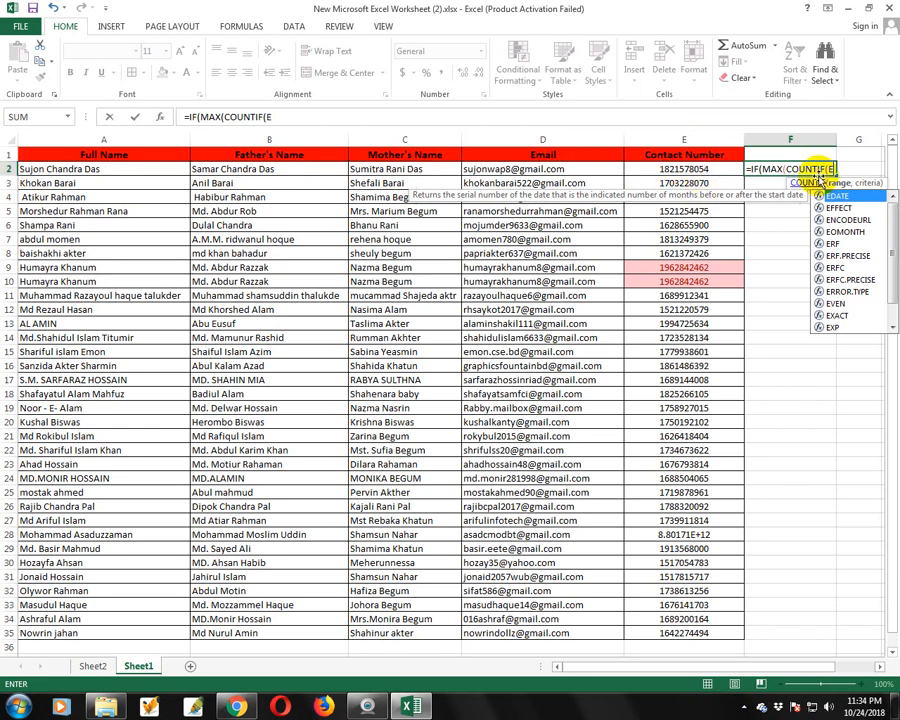
type("2:")
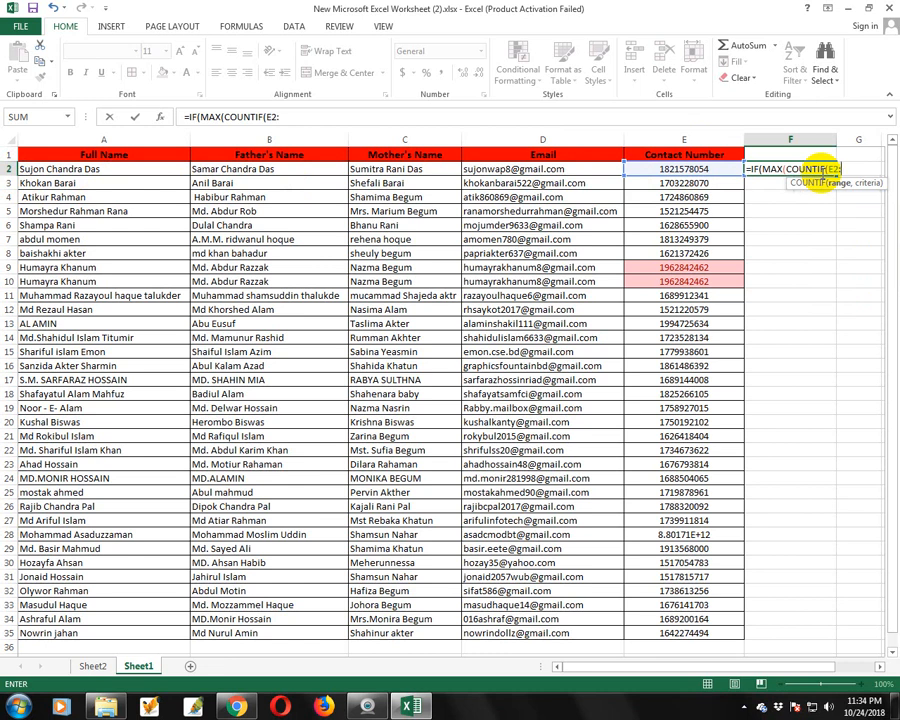
type("E")
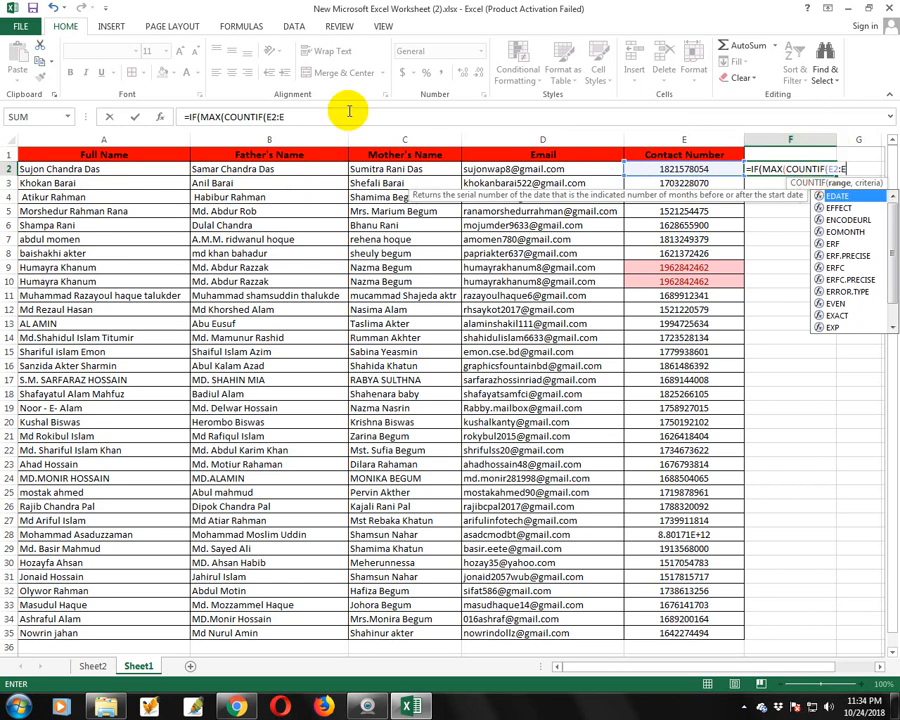
left_click(686, 142)
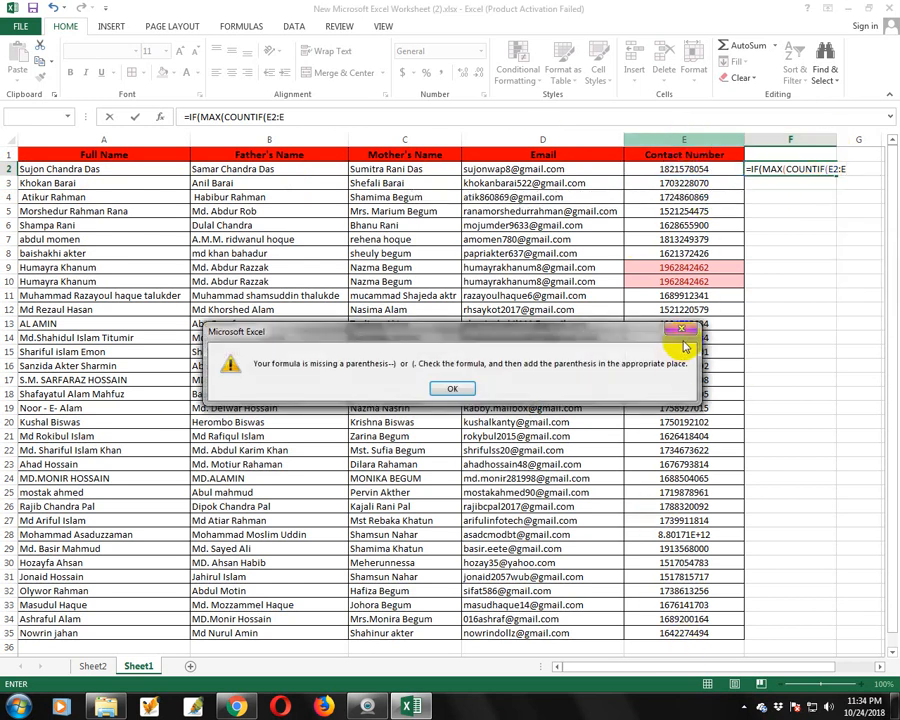
left_click(681, 329)
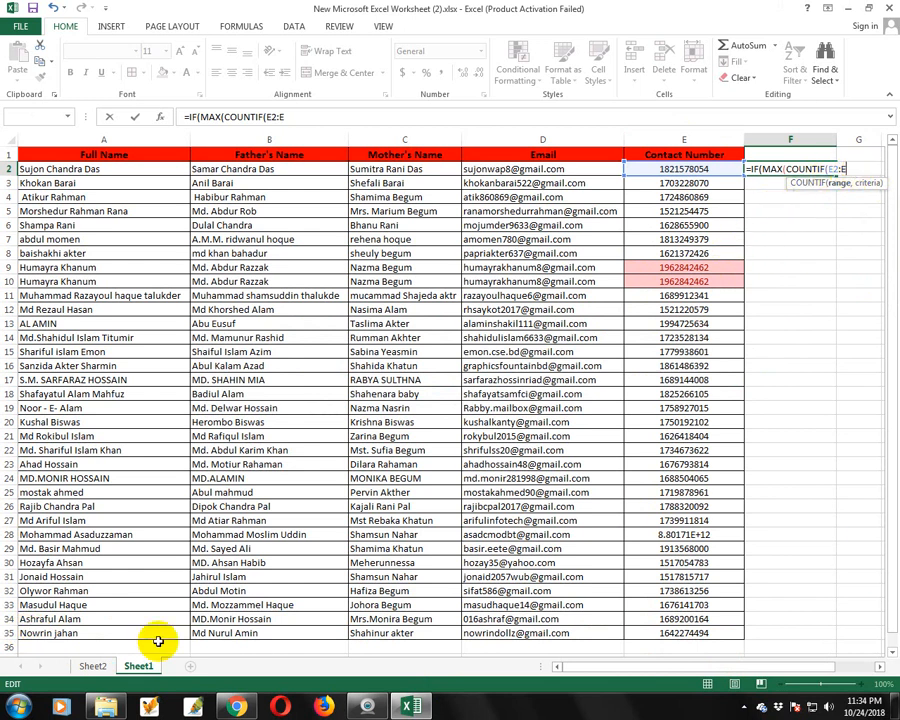
type("35")
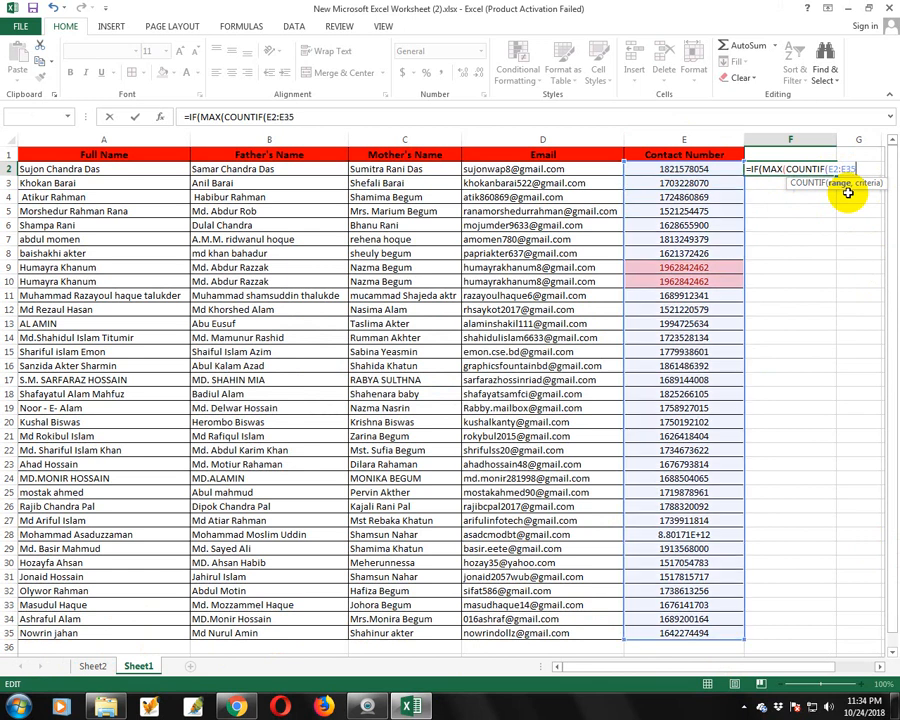
type(",E")
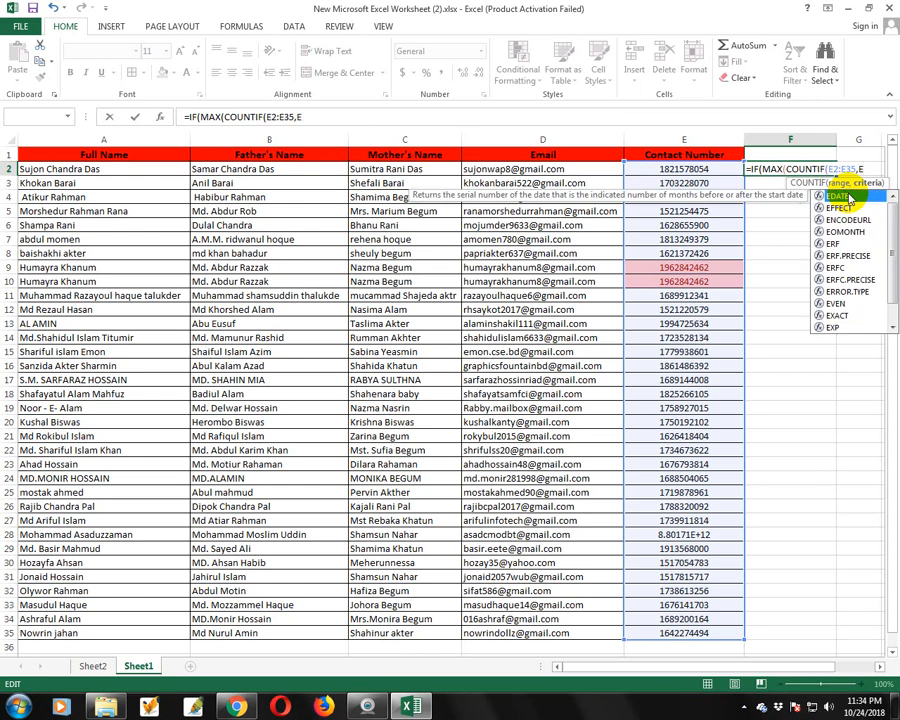
type("2")
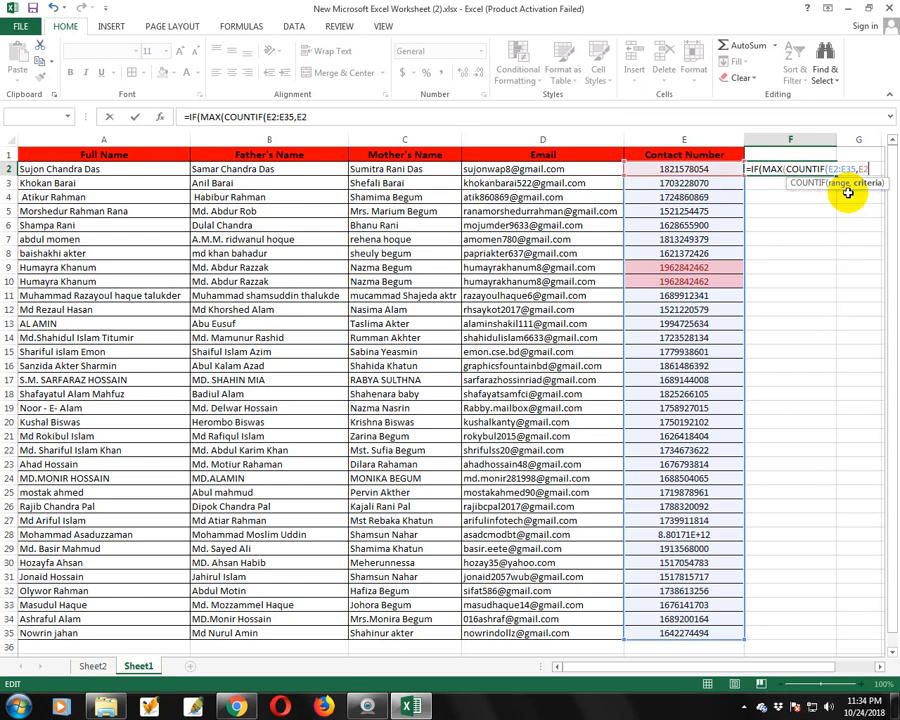
type(":E35")
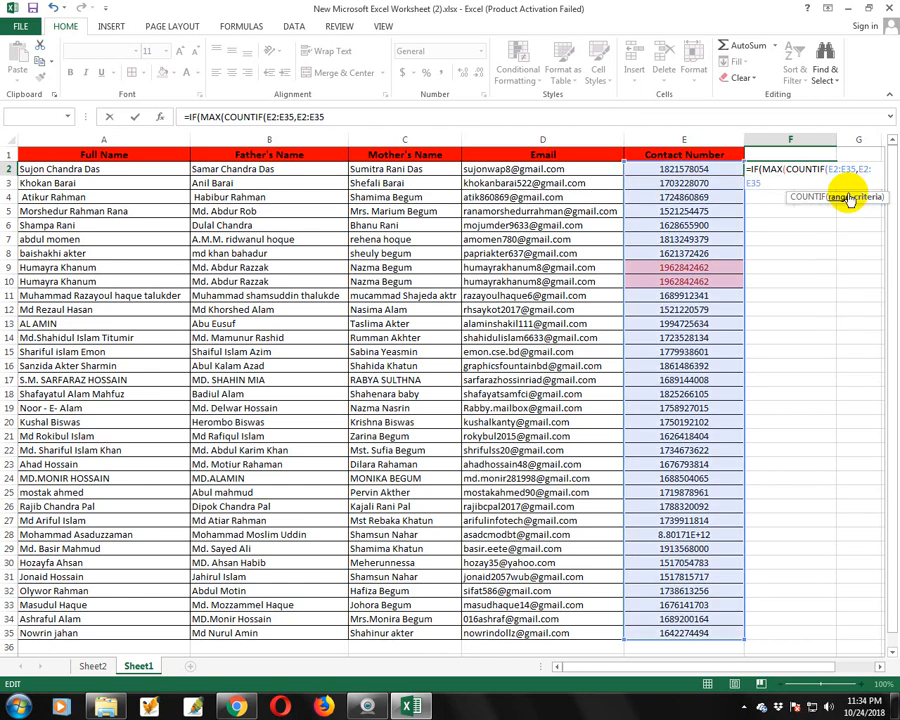
type("))")
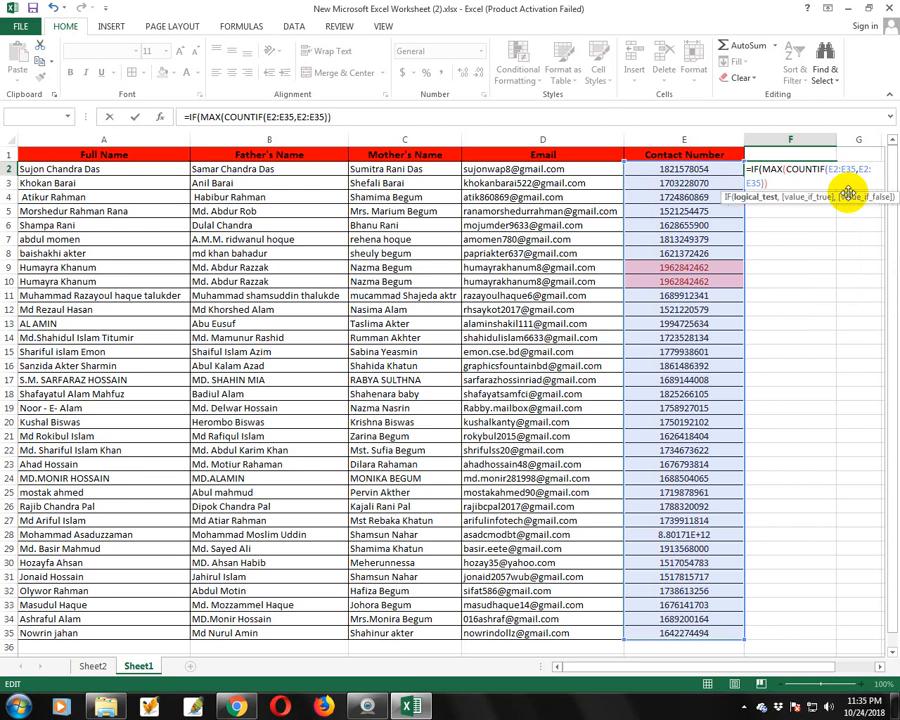
Step: Add the condition >1 and "DUPLICATE" as the value if true to the F2 formula
type(">1,")
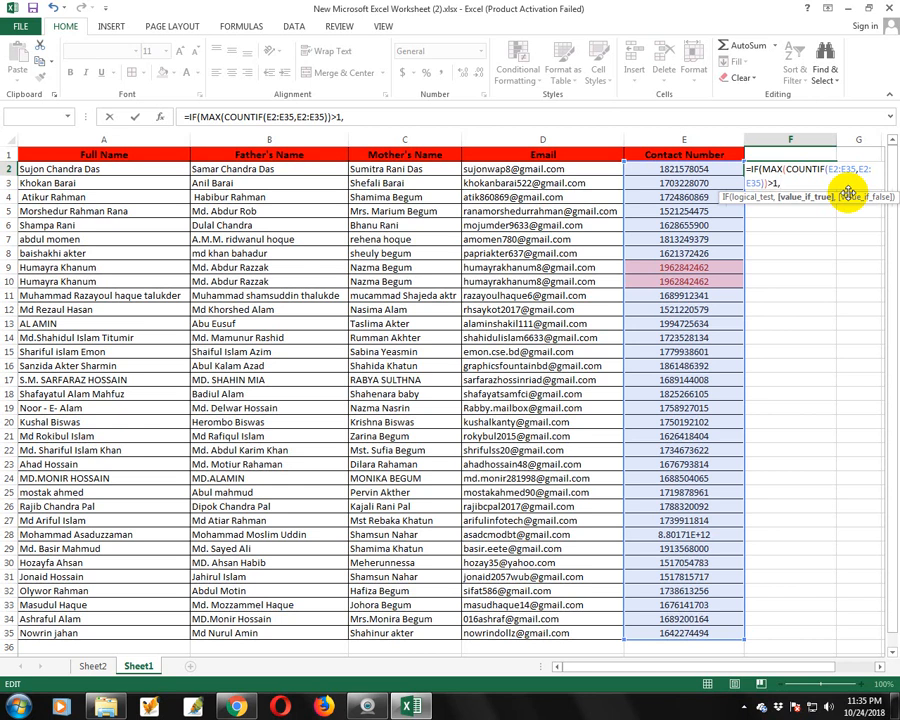
type("\"dUPLI")
key("BackSpace")
key("BackSpace")
key("BackSpace")
key("BackSpace")
key("BackSpace")
type("DUPLICATE")
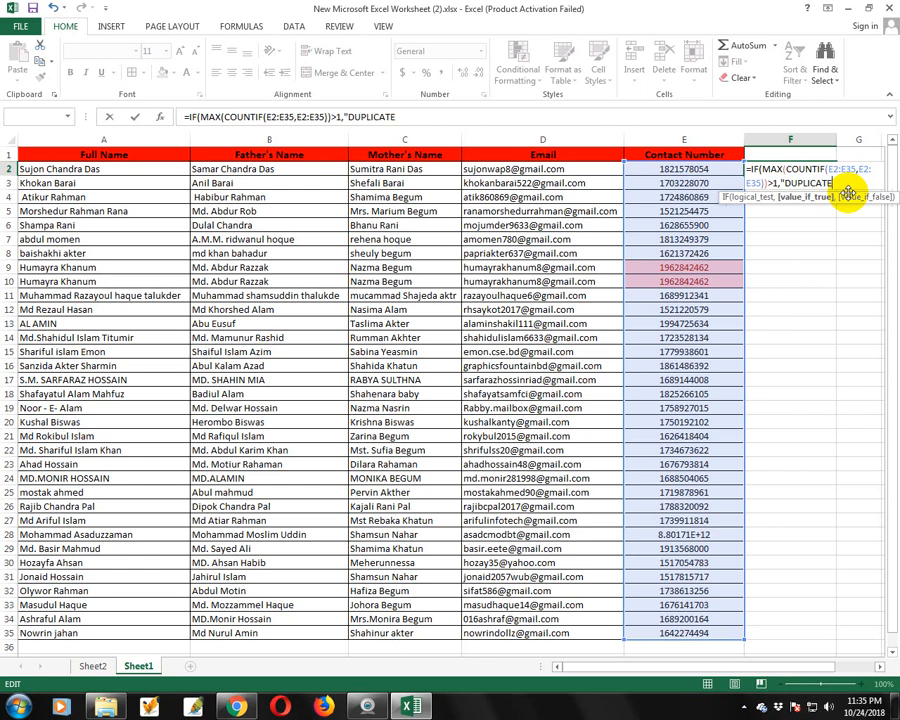
type("\",")
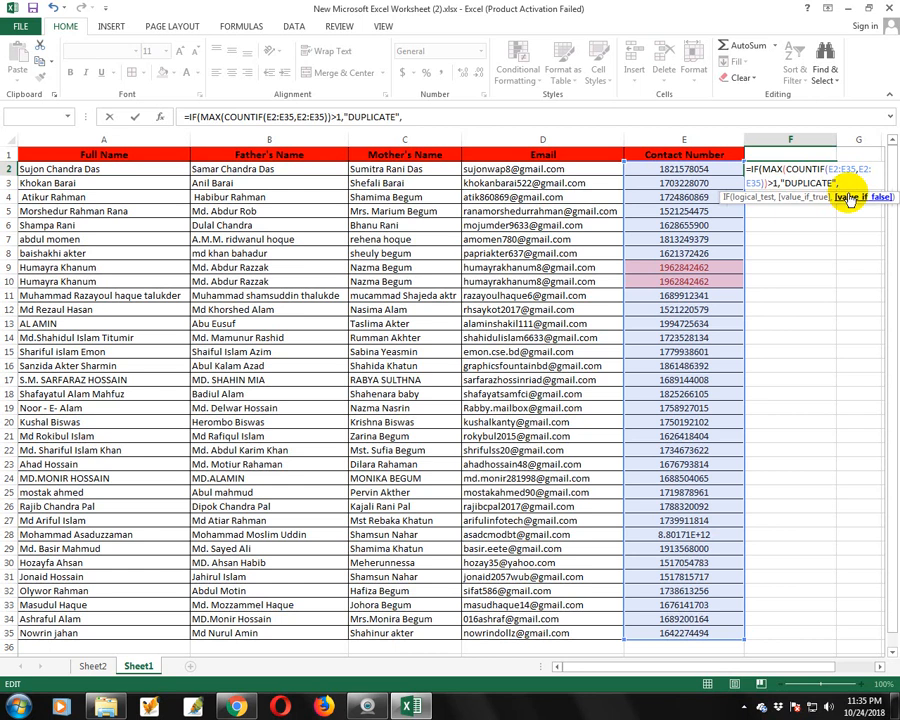
Step: Add "NO DUPLICATE" as the value if false, close the IF function and commit the F2 formula
type("\"nO")
key("BackSpace")
key("BackSpace")
type("NO")
type("DUPLICA")
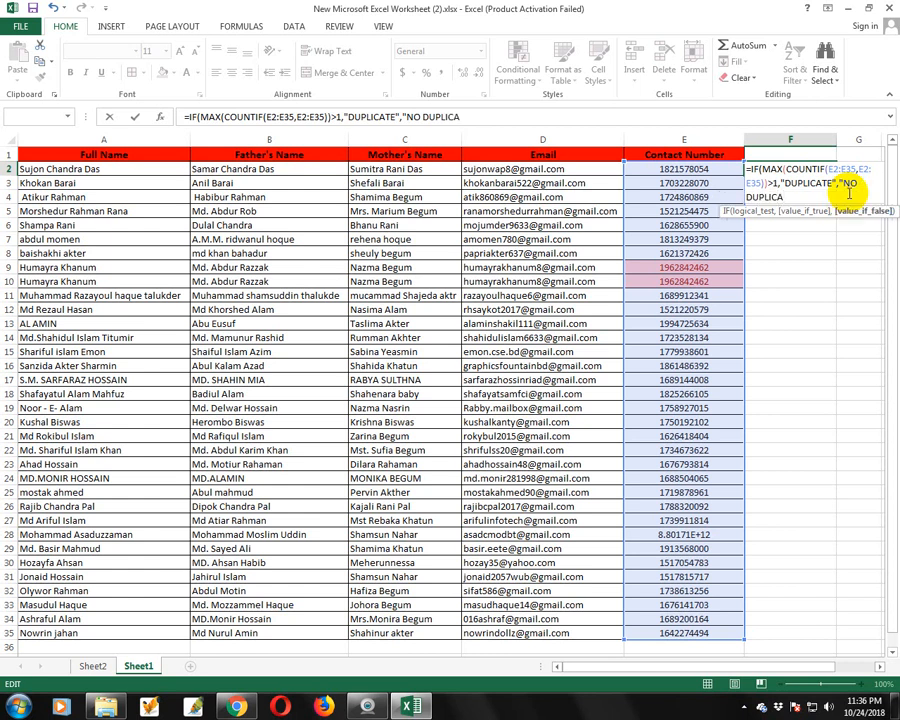
type("TE\")")
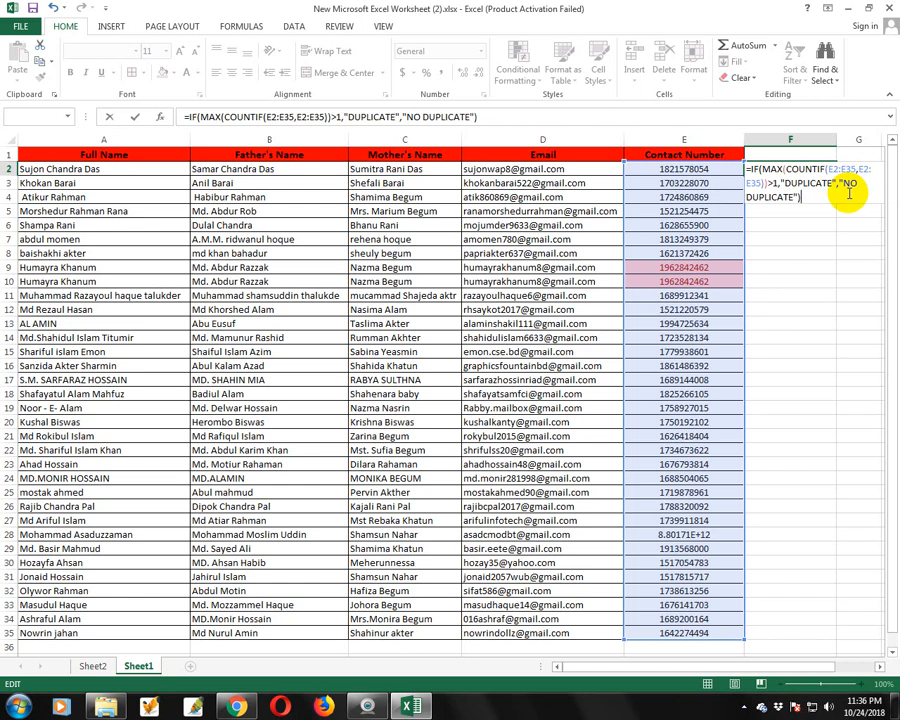
key("ctrl+Return")
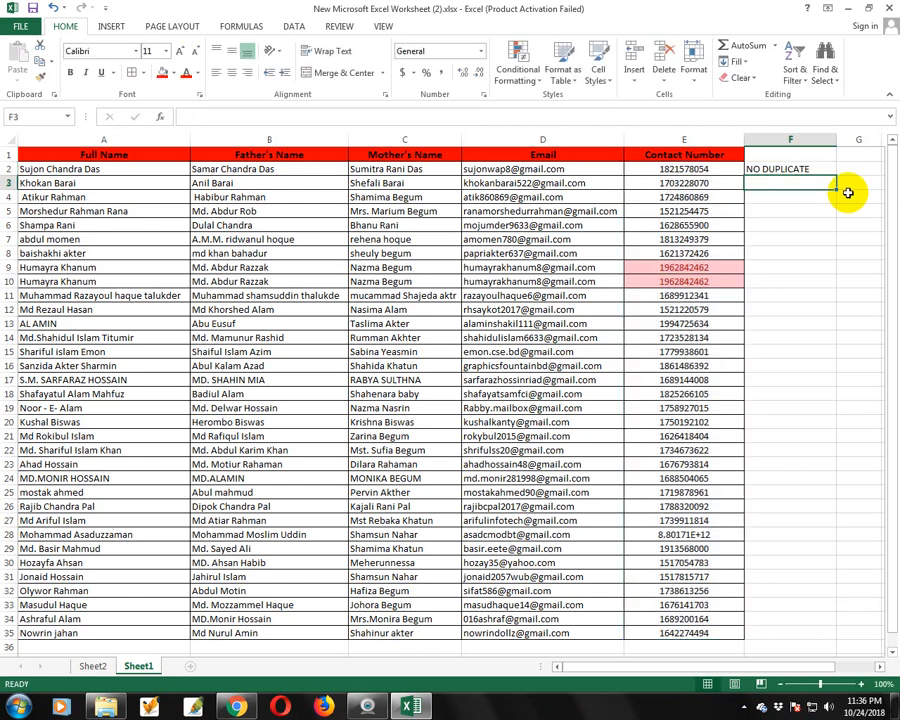
Step: Copy the duplicate-check formula from F2 down column F to row 35
left_click(772, 168)
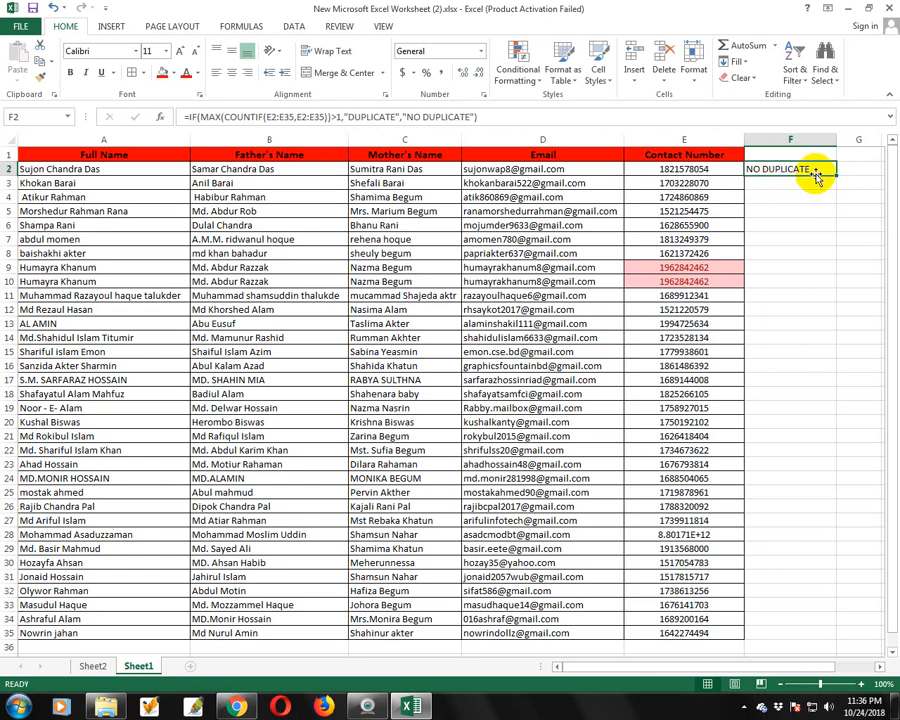
key("Down")
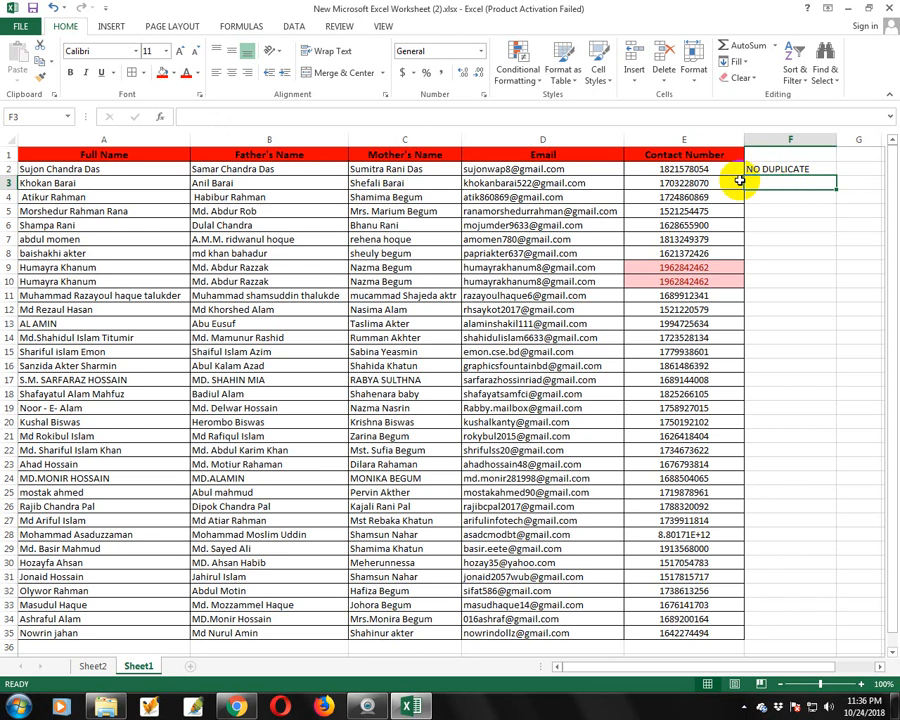
left_click(690, 172)
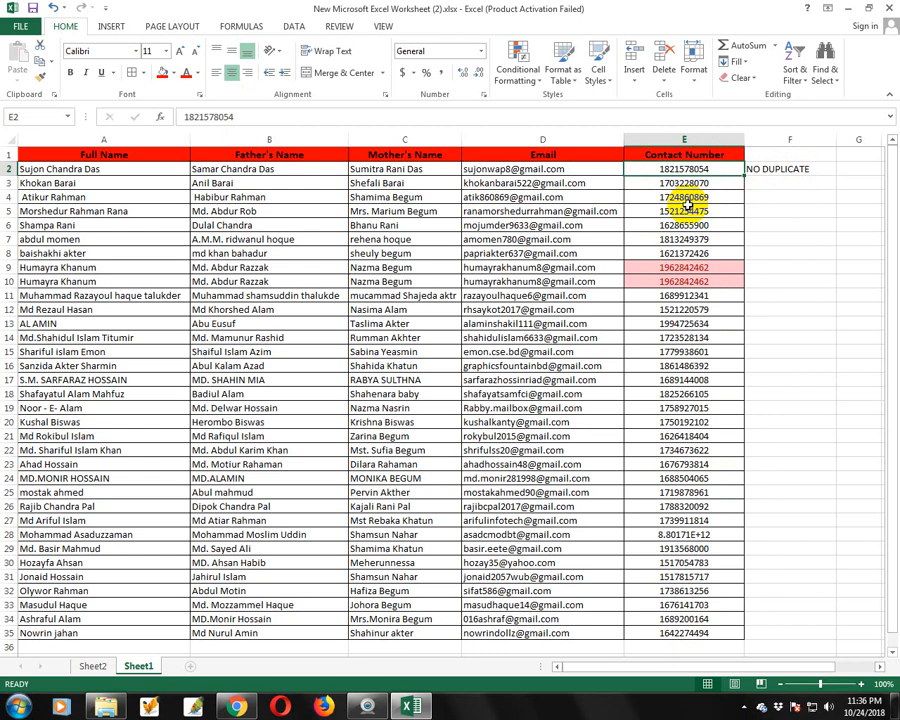
left_click(758, 171)
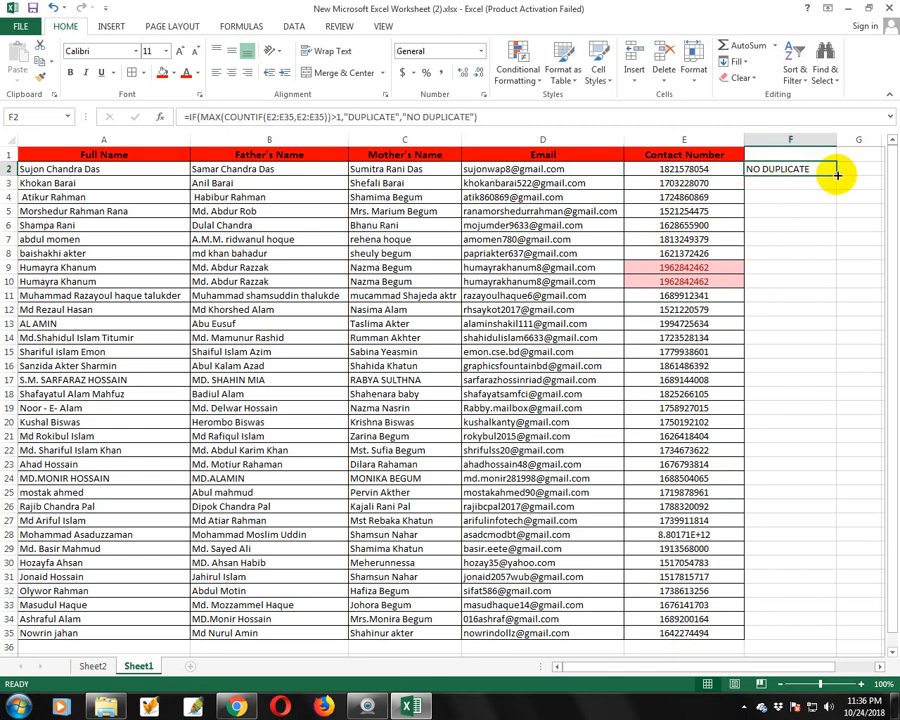
left_click_drag(837, 175, 818, 584)
scroll(800, 357, "up", 2)
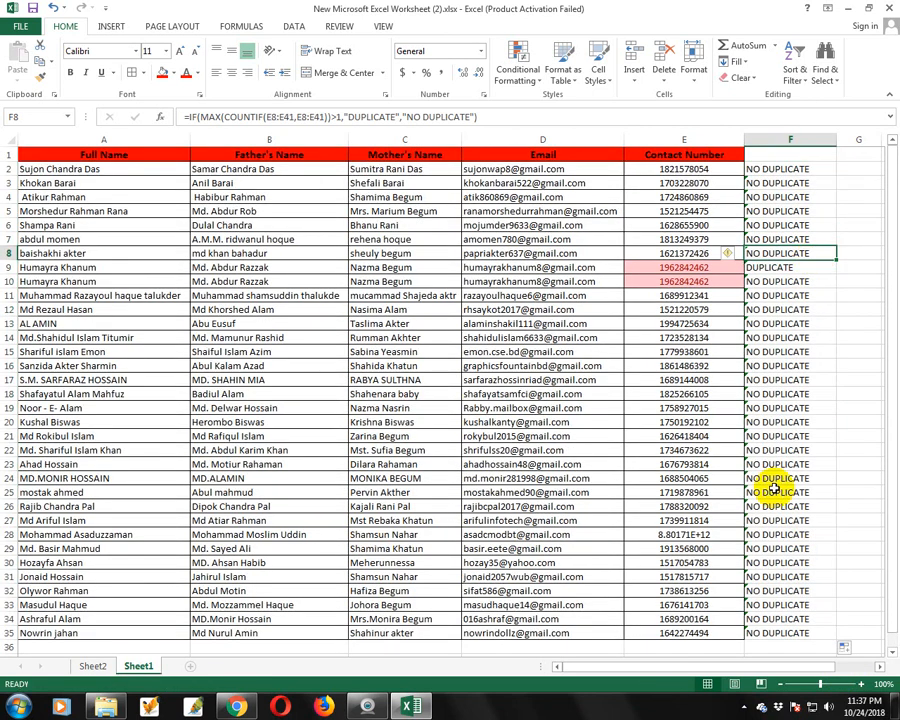
Step: Compare the formula results in F9 and F10 with the highlighted contact numbers in E9 and E10
left_click(793, 268)
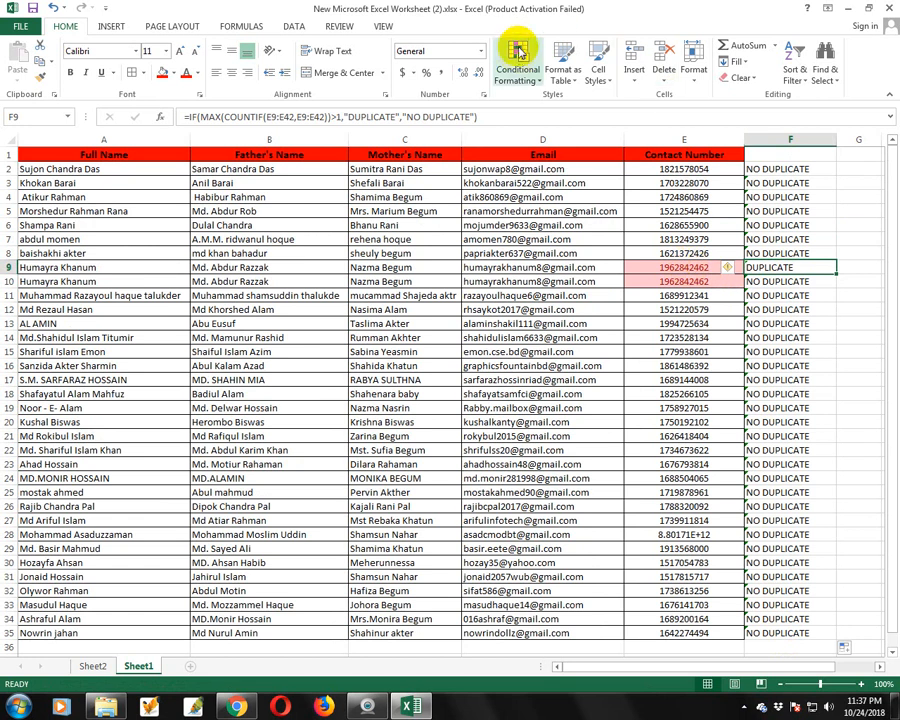
left_click_drag(689, 267, 693, 281)
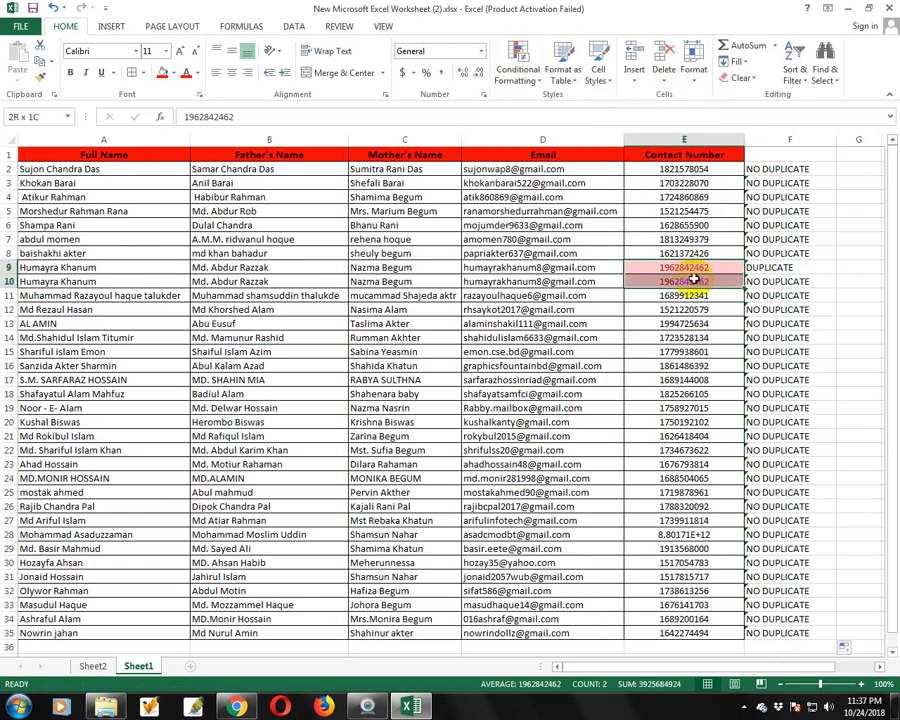
left_click(795, 266)
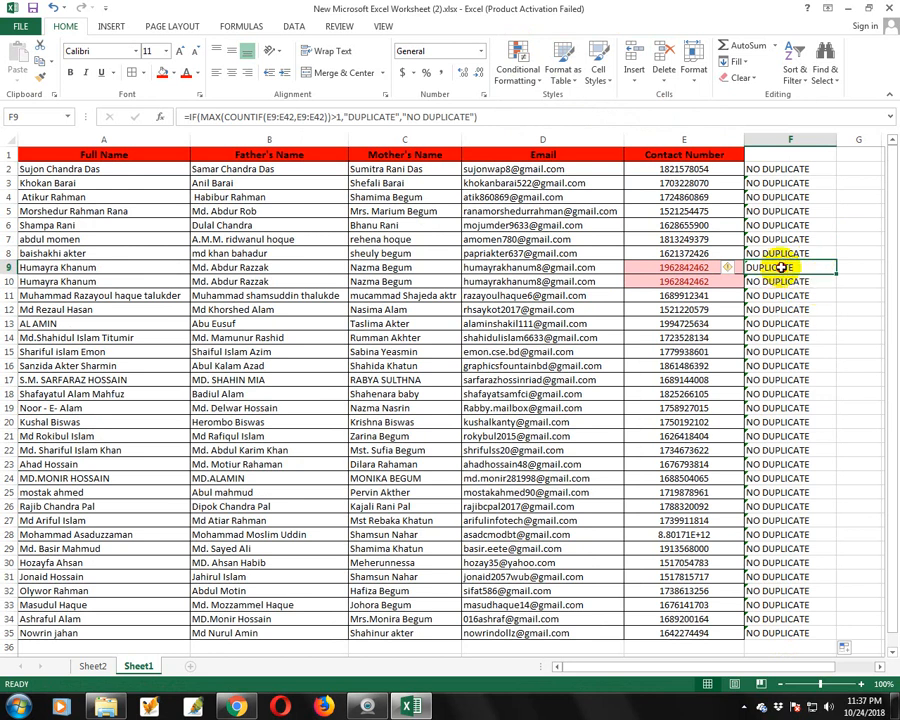
left_click(802, 283)
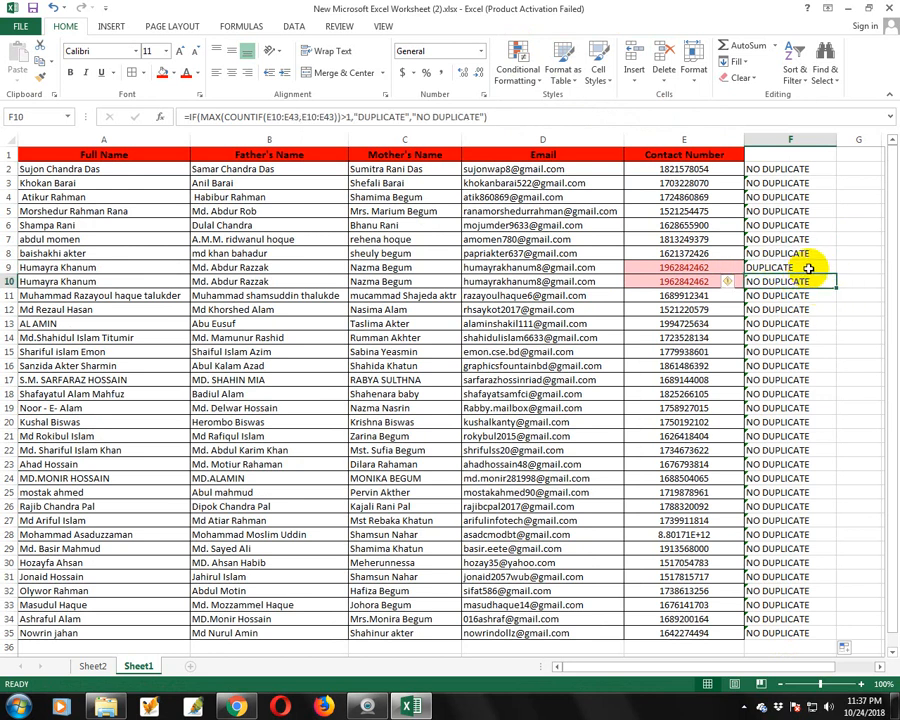
Step: Try deleting the duplicate entry in row 9 and undo the deletion
left_click(9, 267)
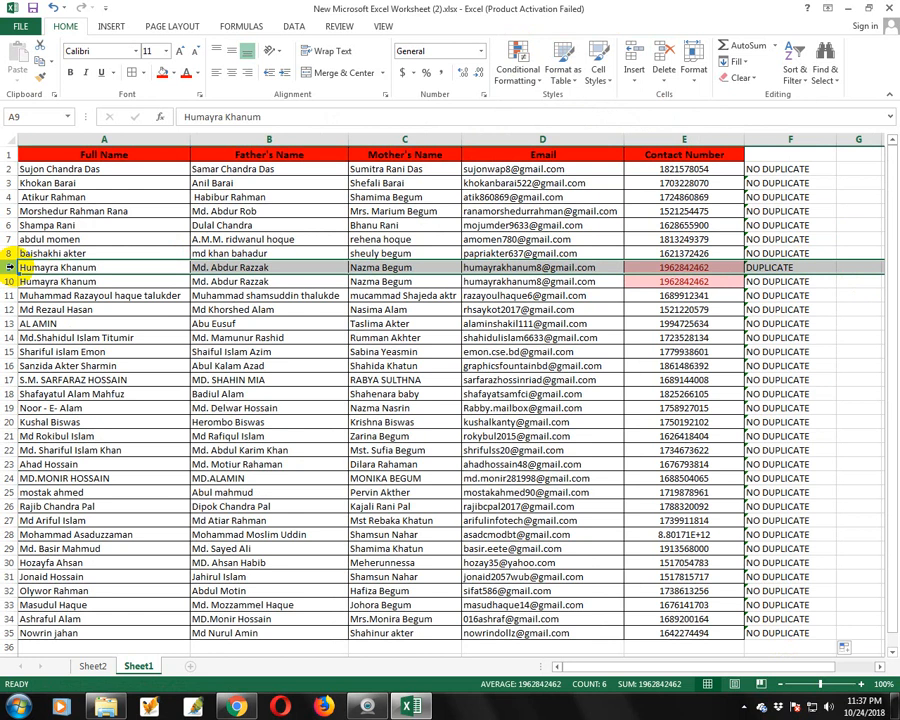
right_click(9, 267)
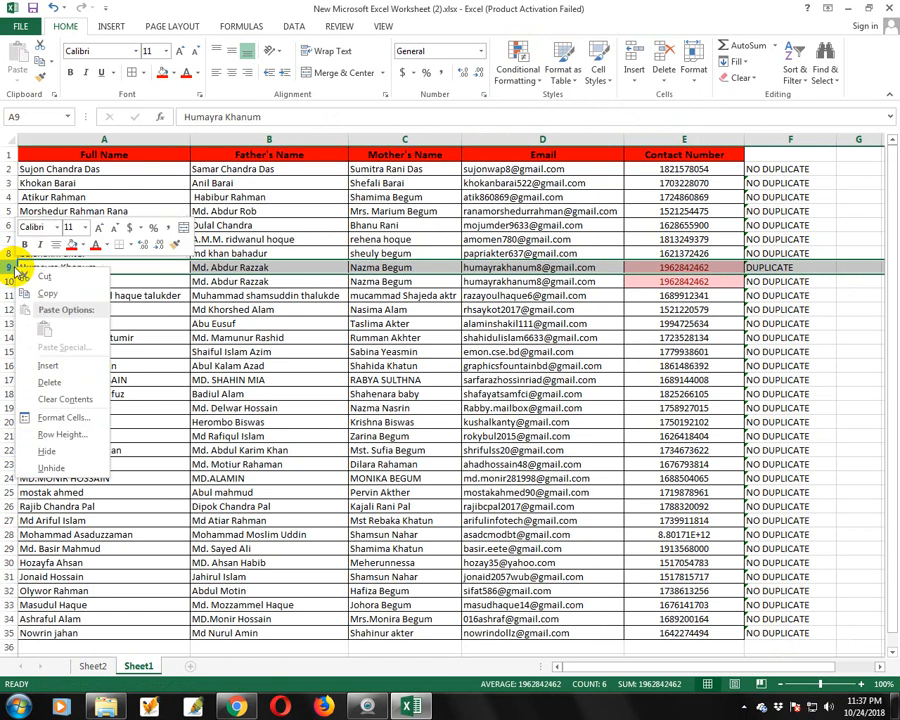
left_click(56, 386)
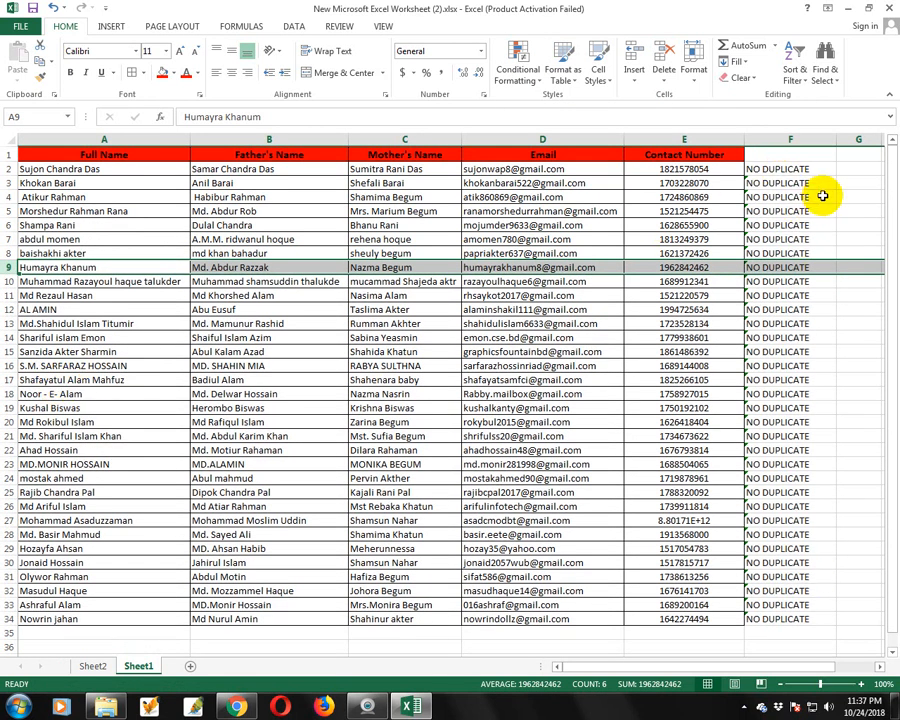
key("ctrl+z")
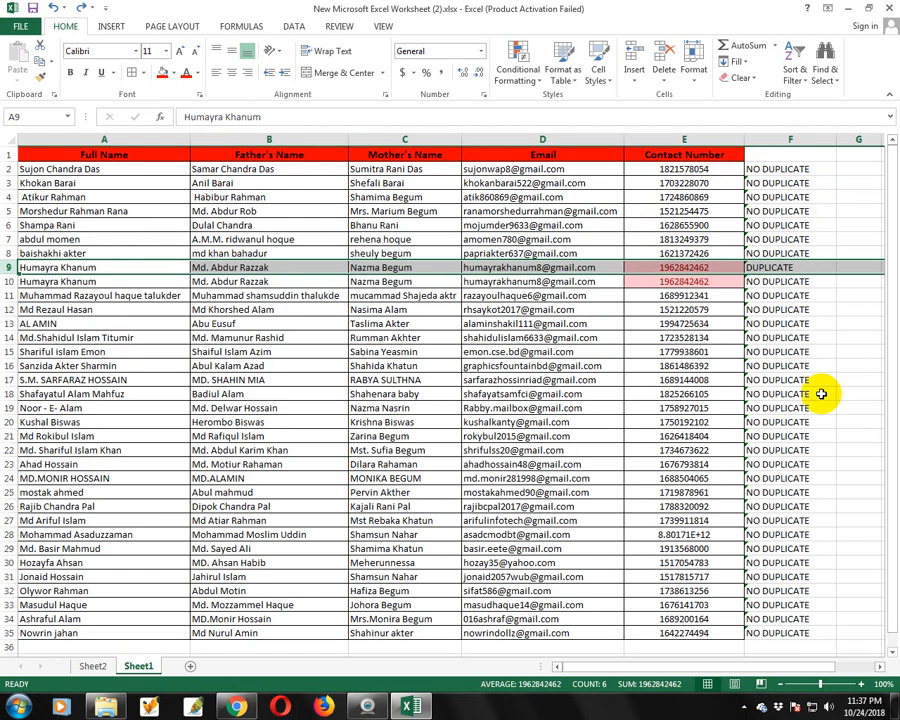
left_click(845, 311)
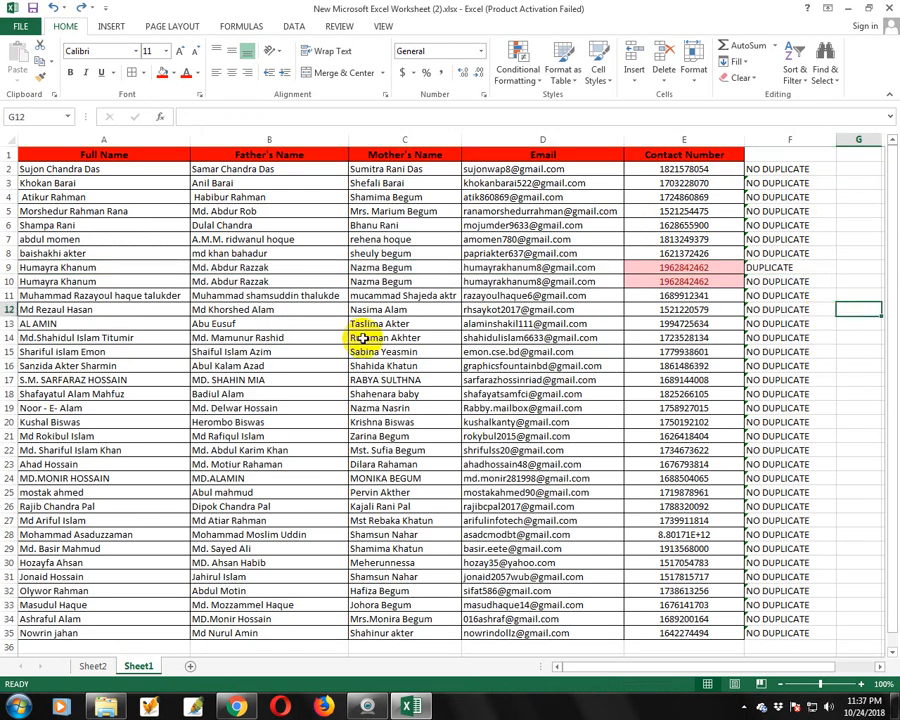
Step: Copy the full duplicate-check formula text from F2 and paste it with unchanged references into G2
left_click(852, 139)
left_click(796, 170)
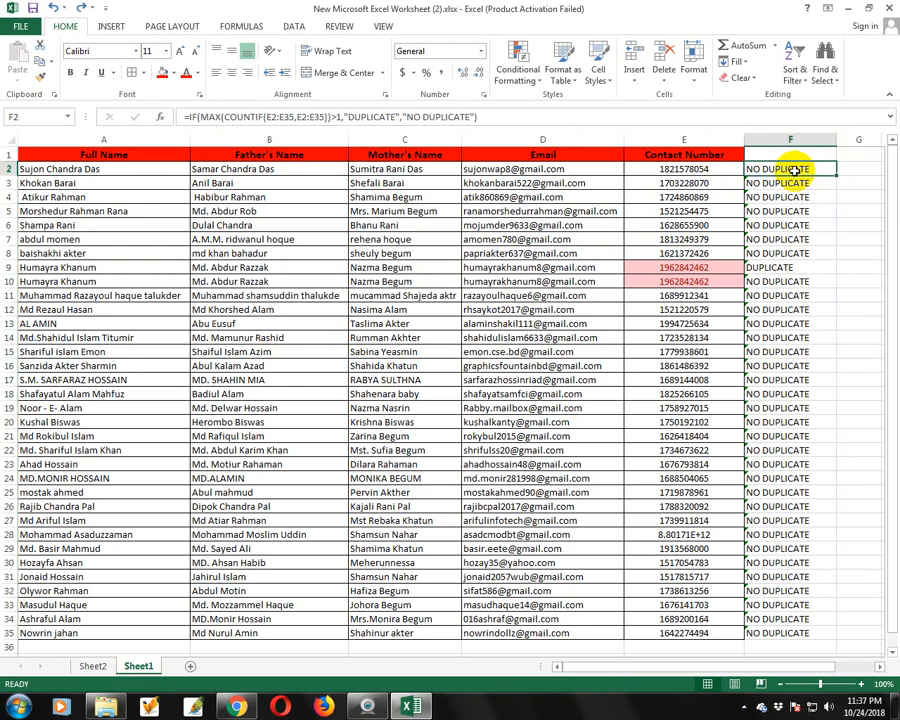
left_click(483, 117)
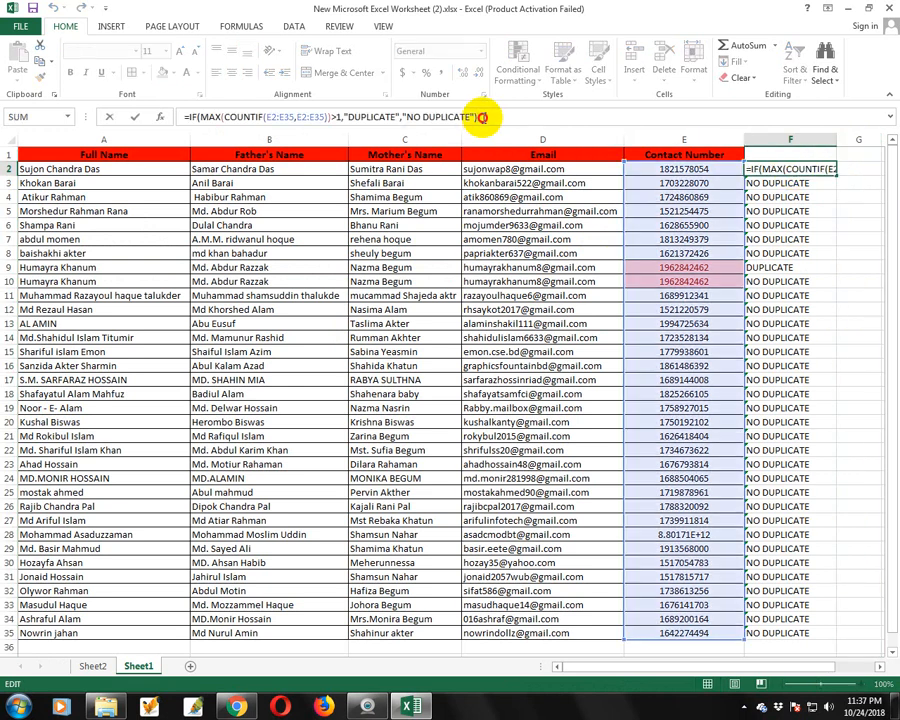
left_click_drag(481, 117, 181, 119)
key("ctrl+c")
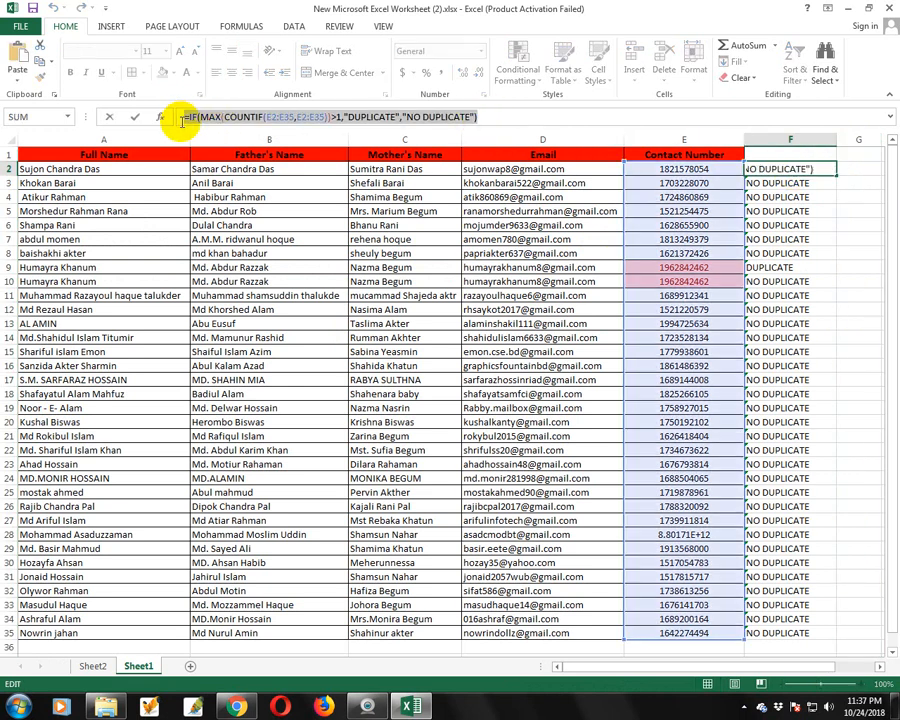
key("Return")
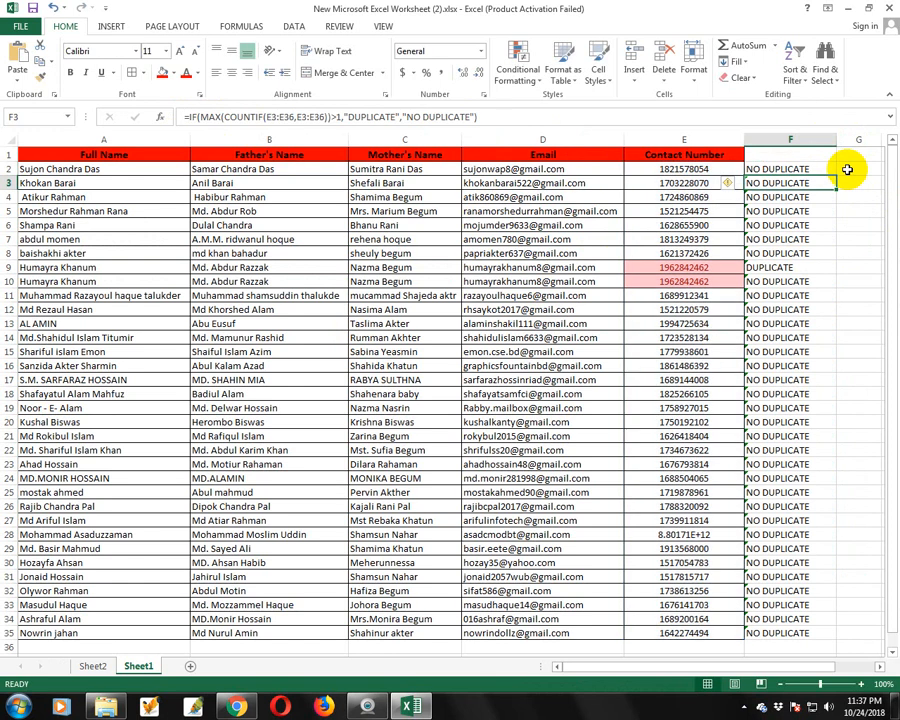
left_click(846, 169)
left_click(402, 117)
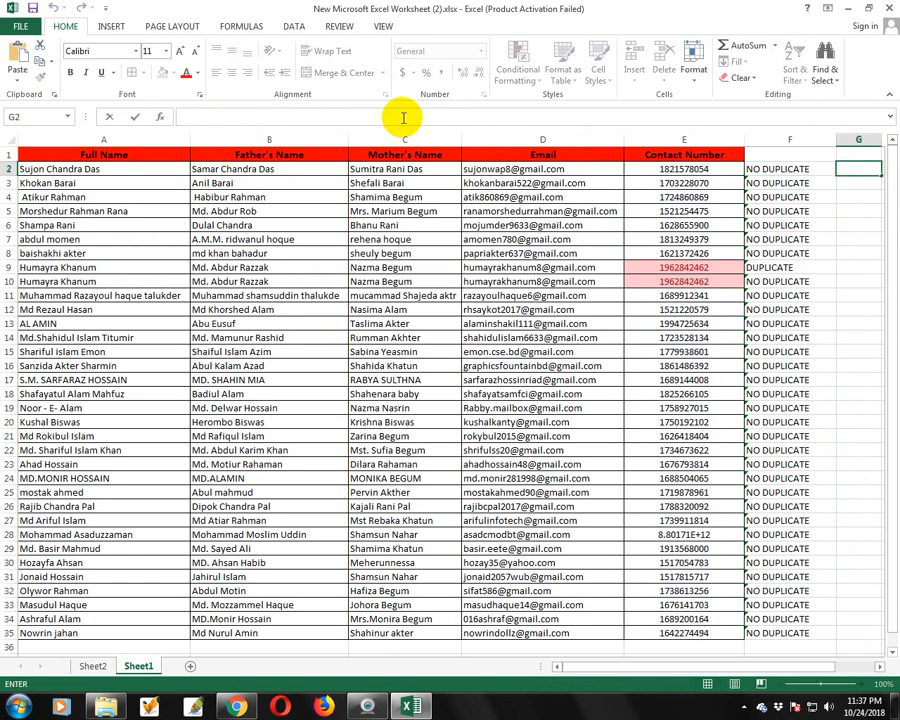
right_click(403, 117)
left_click(425, 198)
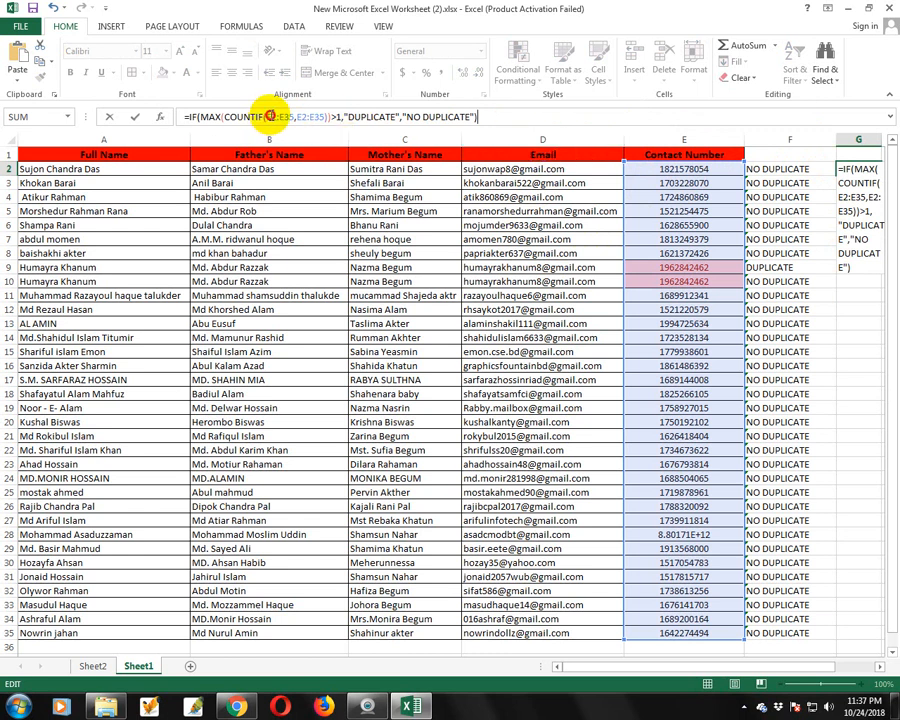
Step: Change the start reference of both COUNTIF ranges in the G2 formula to D2
left_click(267, 116)
key("Delete")
type("d")
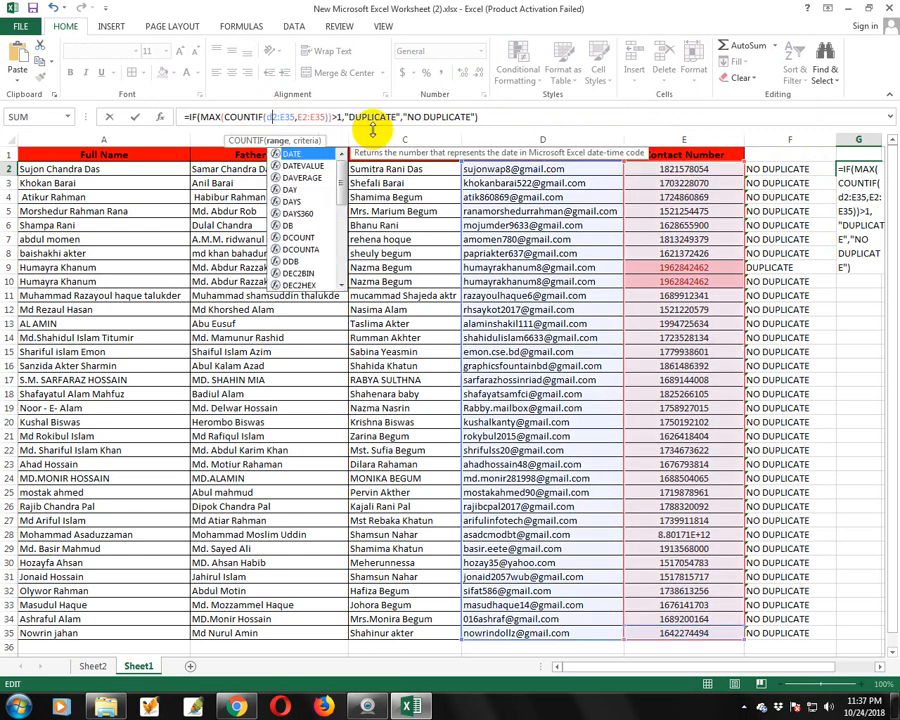
left_click_drag(268, 116, 313, 116)
left_click(305, 116)
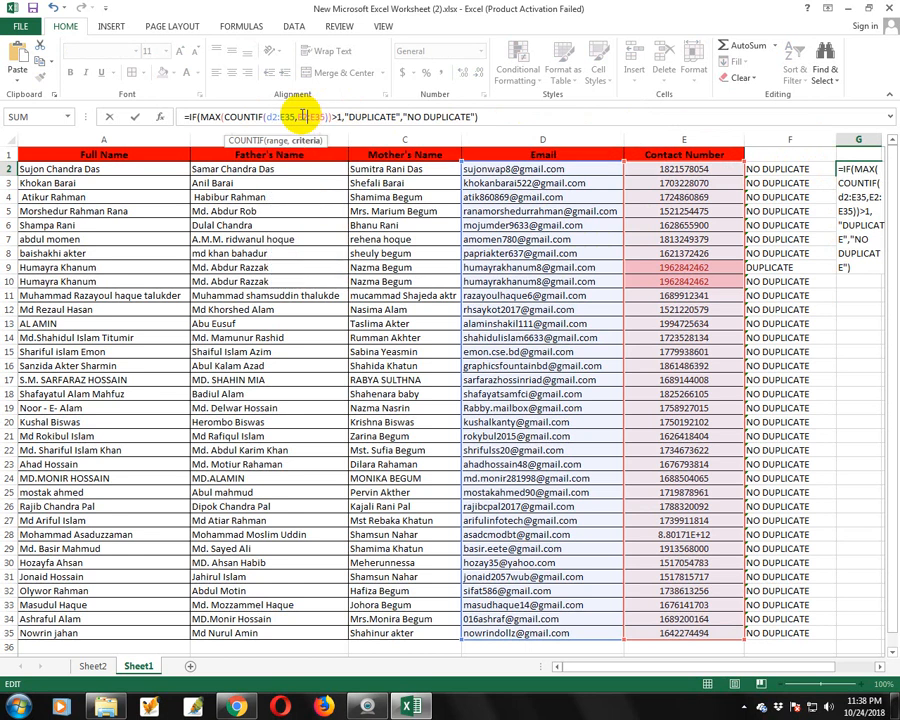
key("Delete")
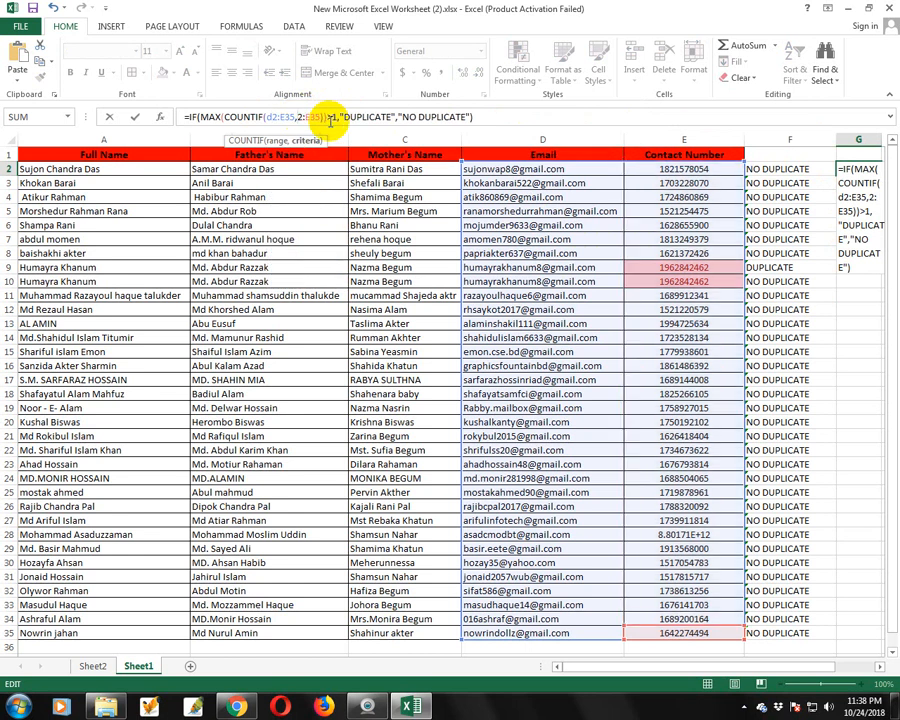
type("D")
left_click(271, 116)
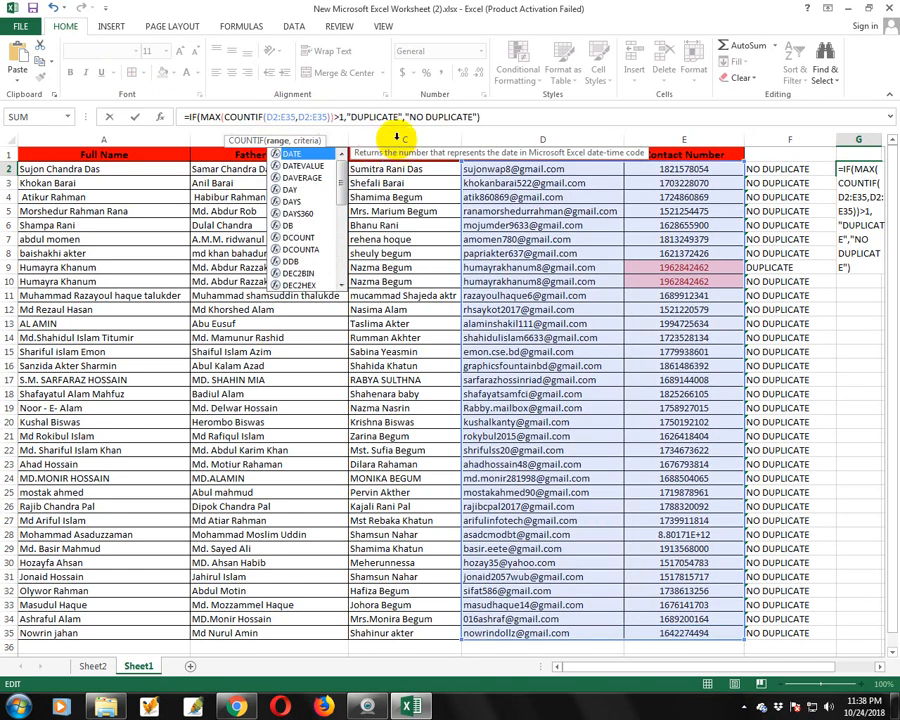
Step: Change the end reference of both COUNTIF ranges to D35 and commit the G2 formula
left_click(318, 116)
key("BackSpace")
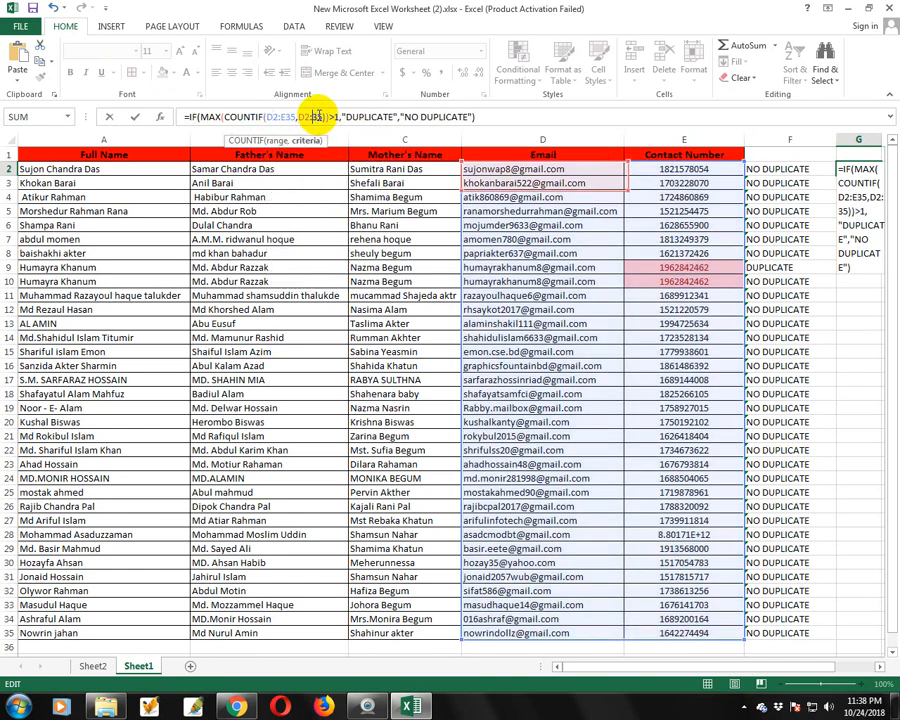
type("D")
left_click(285, 116)
type("D")
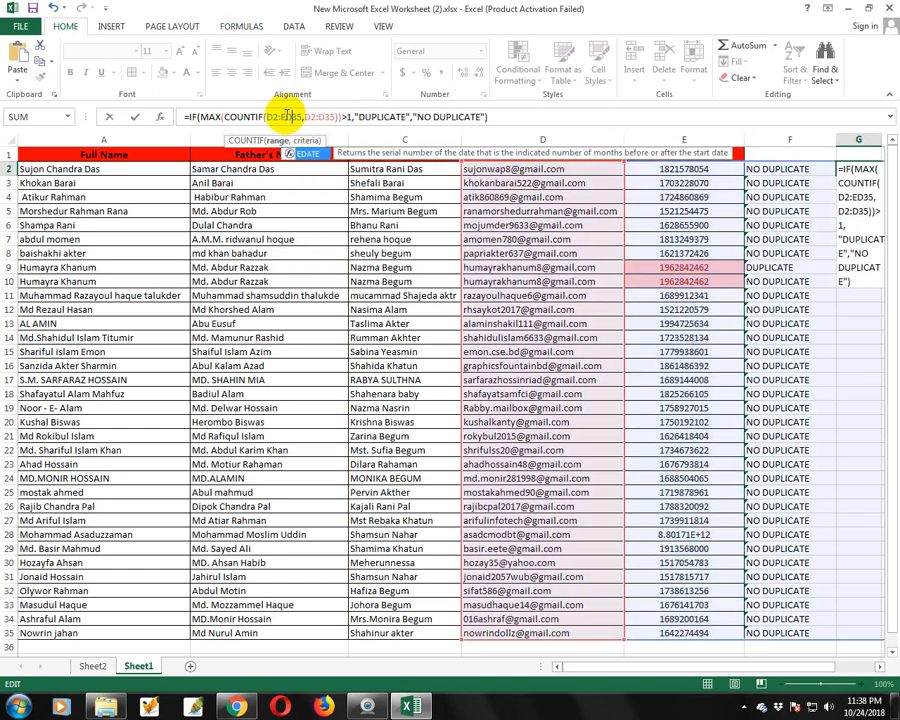
key("BackSpace")
key("BackSpace")
type("D")
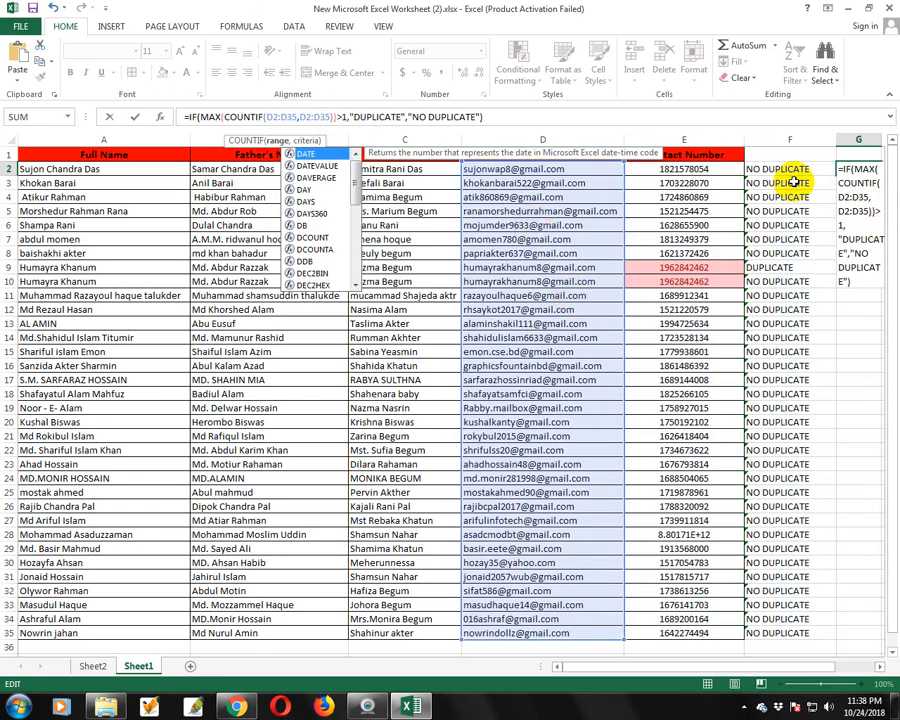
key("Return")
Step: Widen column G to fit its text and copy the email duplicate-check formula from G2 down to row 35
left_click(860, 197)
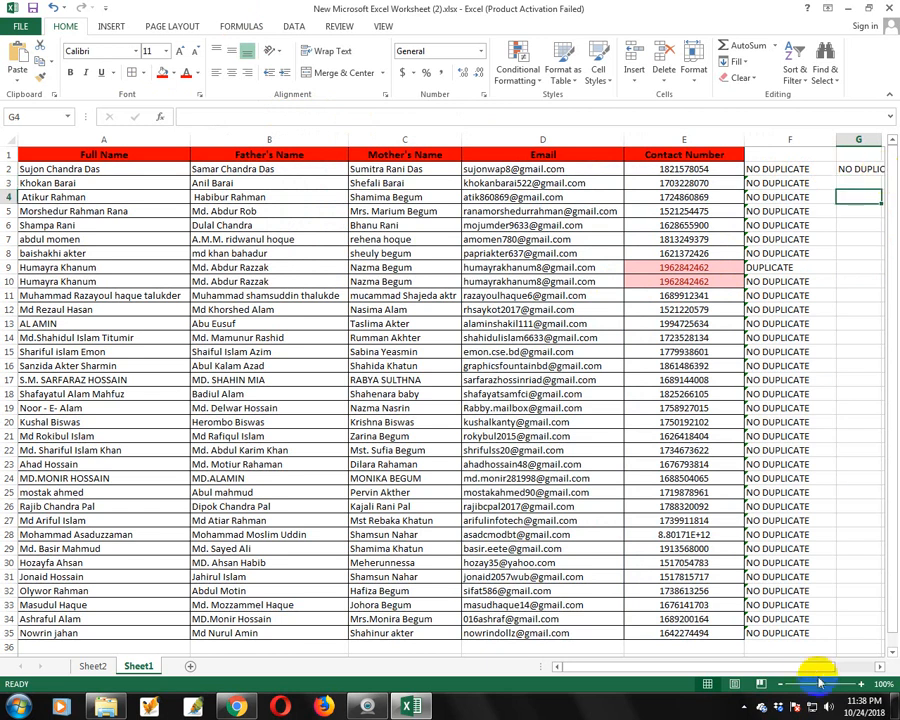
left_click_drag(832, 666, 842, 665)
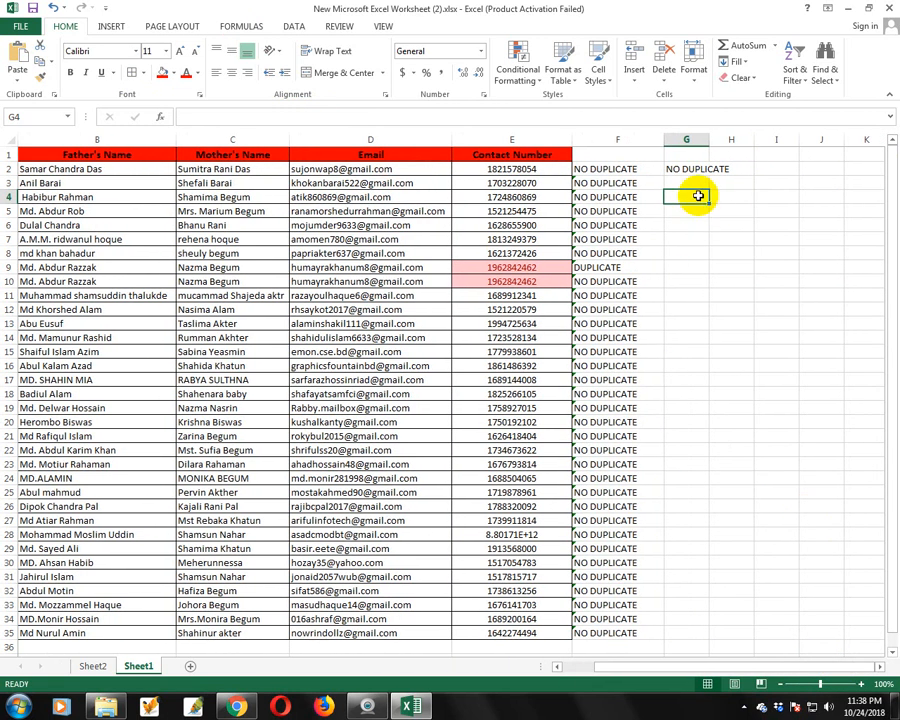
left_click_drag(709, 139, 733, 139)
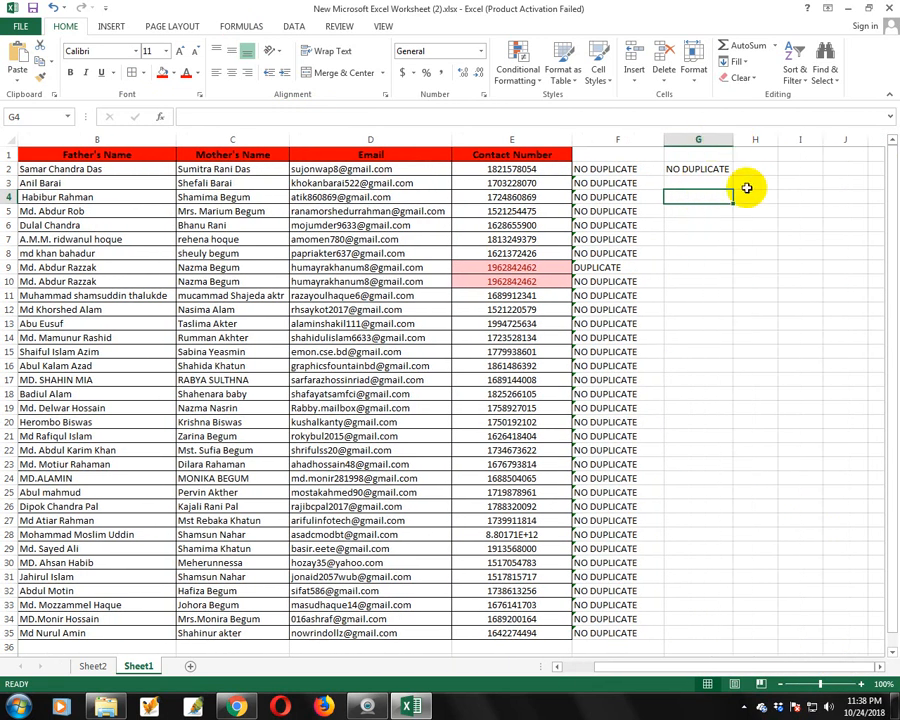
left_click(711, 170)
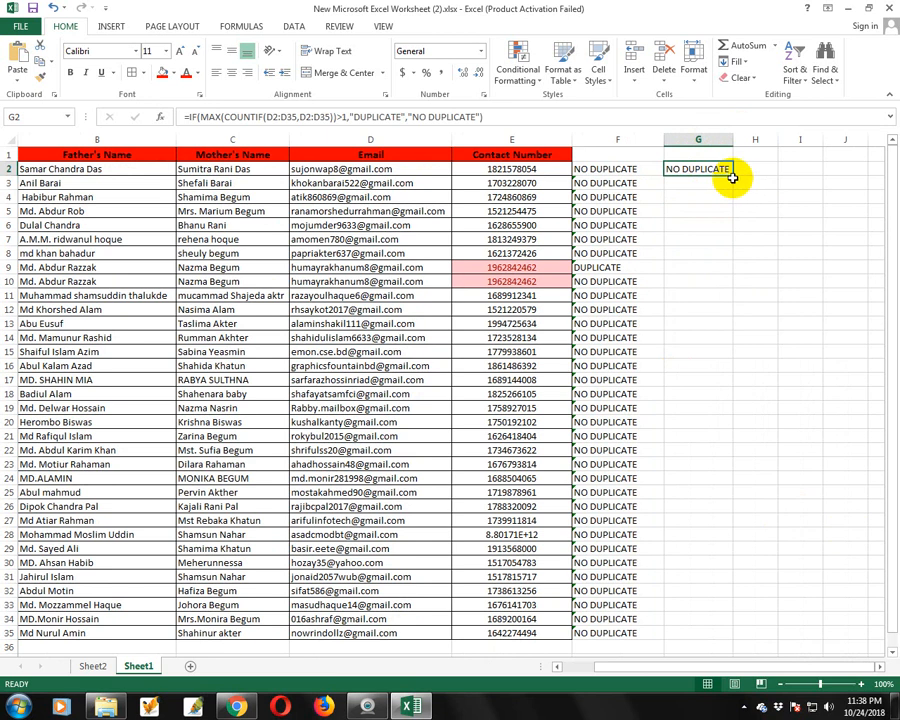
left_click_drag(733, 176, 712, 590)
scroll(745, 518, "up", 1)
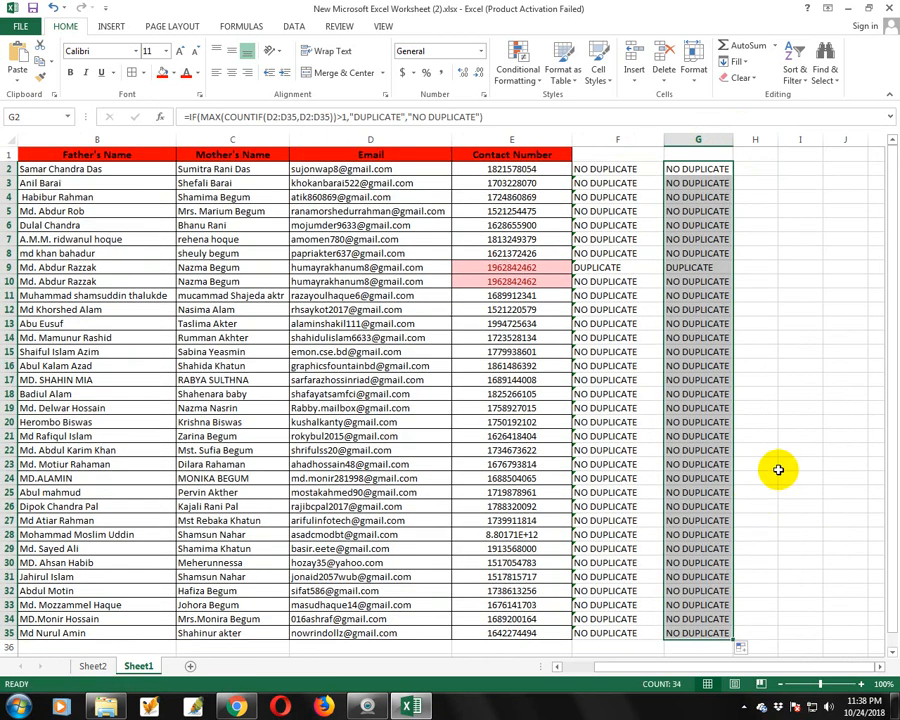
Step: Compare the duplicate-check results in columns F and G for rows 9 and 10 with the highlighted contact numbers in E9 and E10
left_click(707, 268)
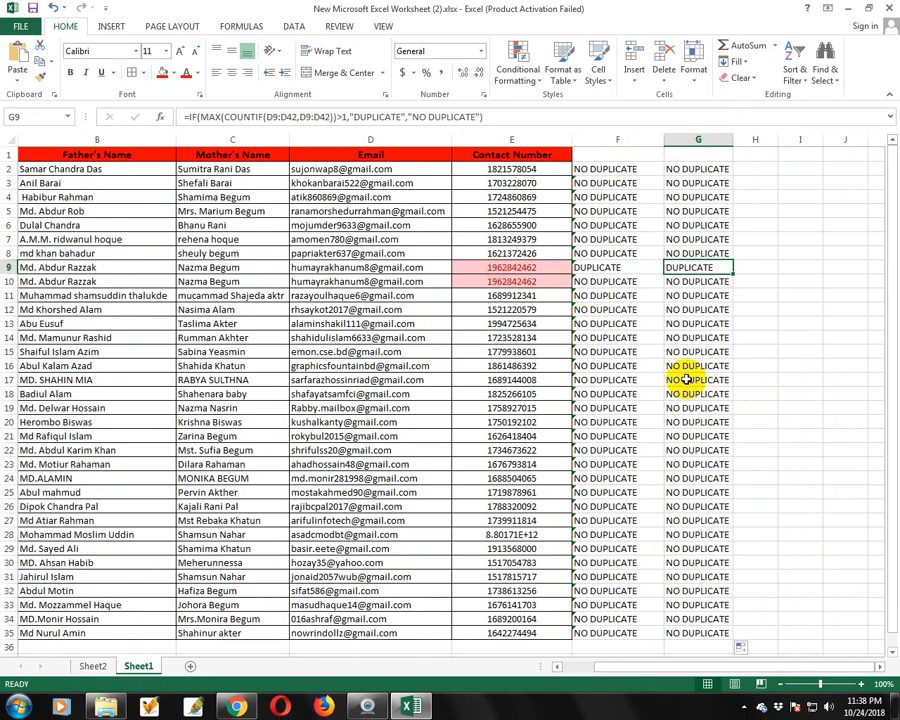
left_click(8, 267)
left_click(785, 337)
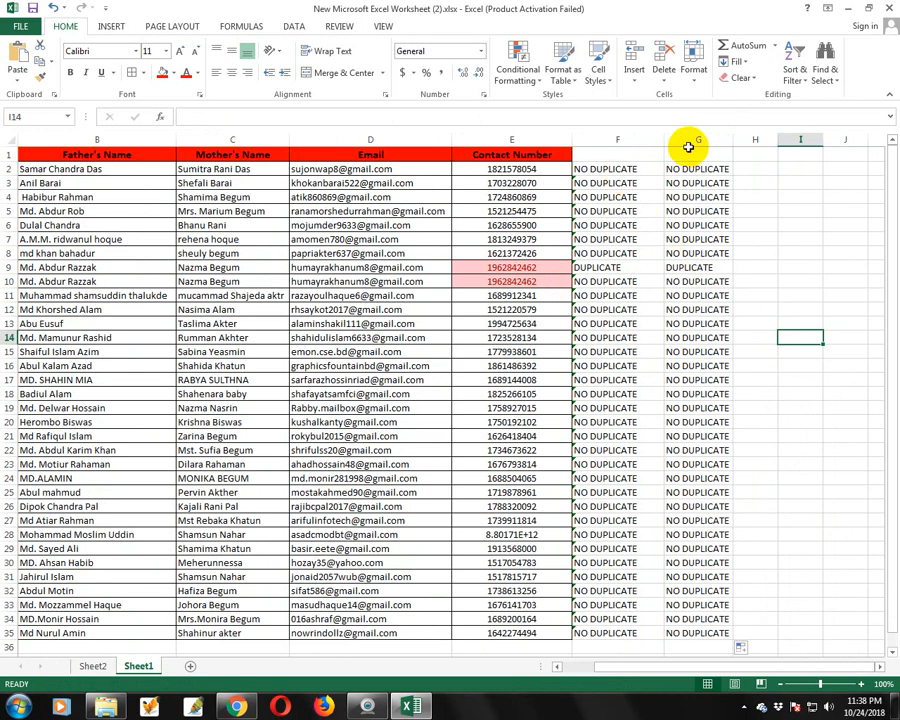
left_click(619, 155)
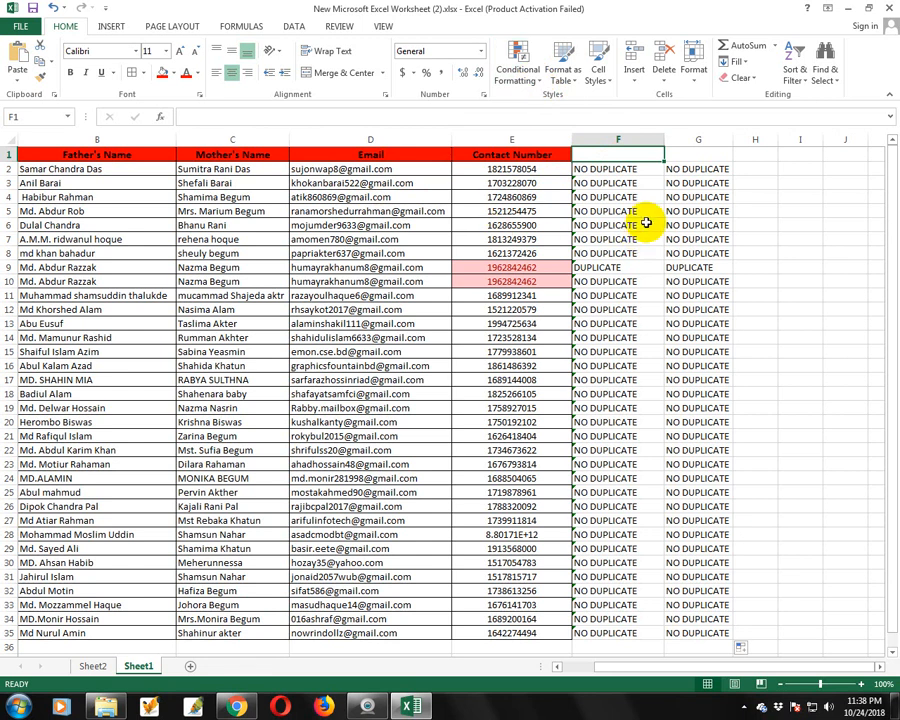
left_click_drag(626, 171, 626, 222)
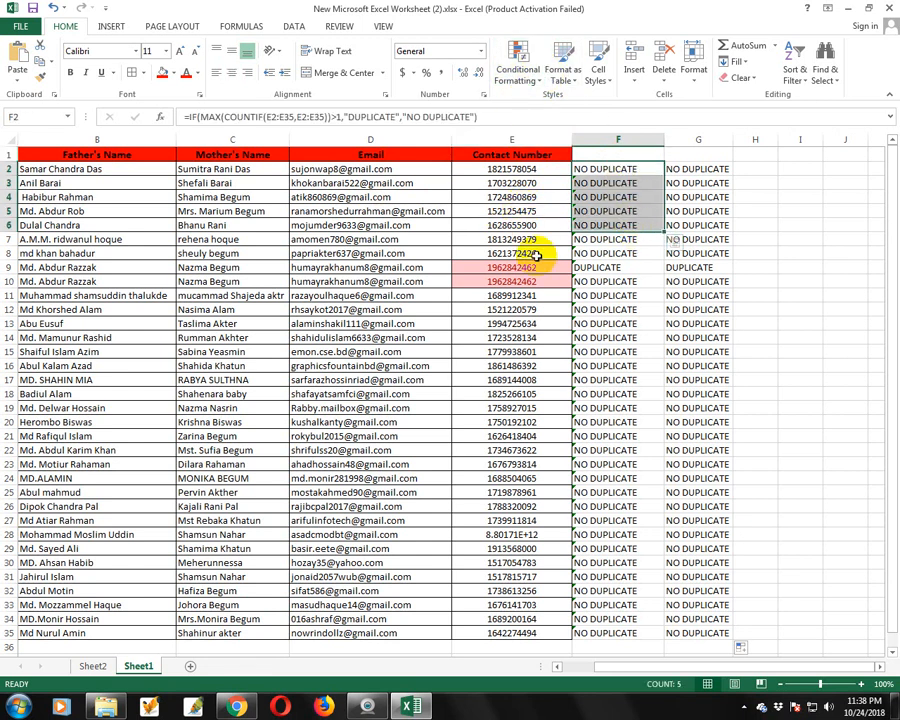
left_click_drag(537, 269, 527, 284)
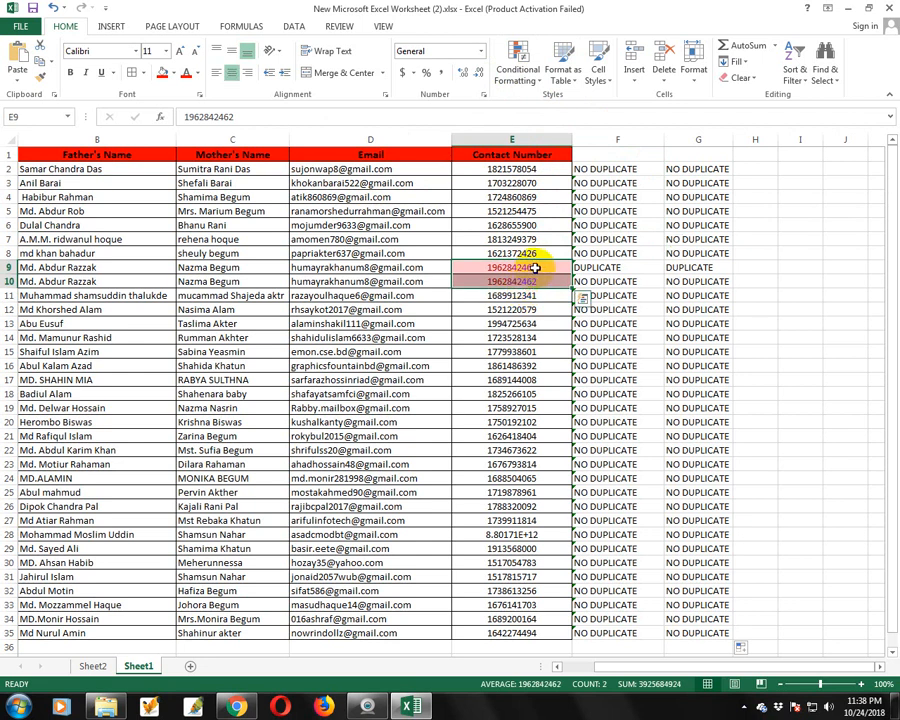
left_click(535, 268)
left_click(539, 284)
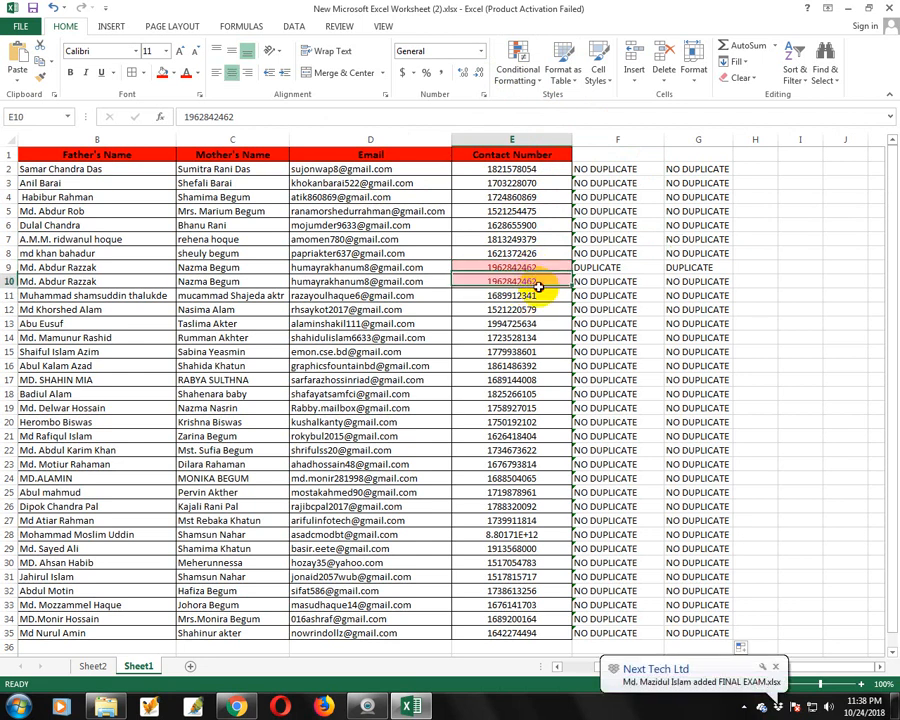
left_click(536, 271)
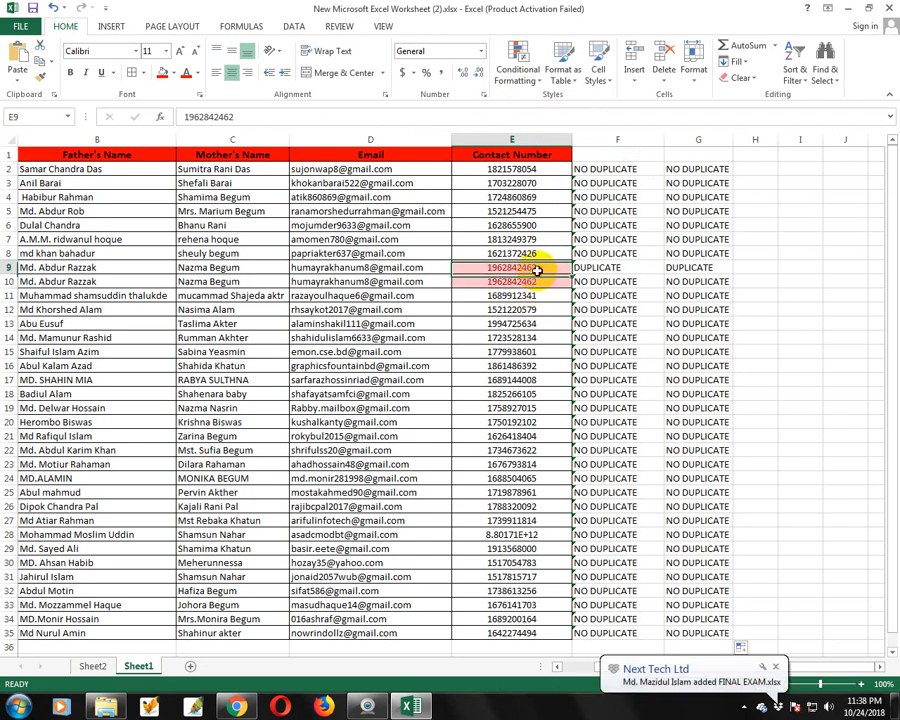
left_click(536, 284)
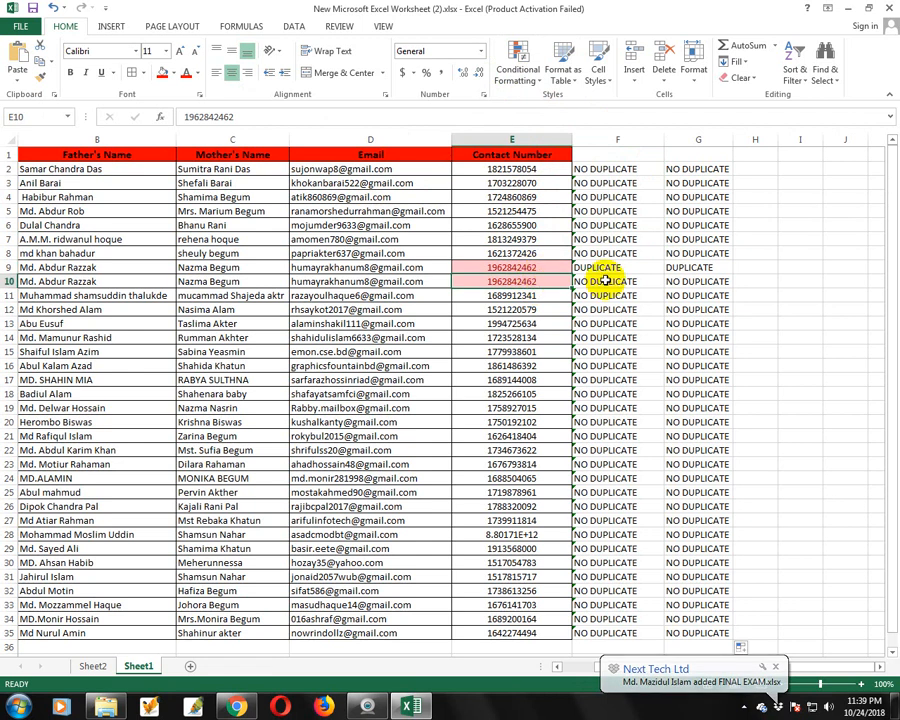
left_click(690, 265)
left_click(760, 266)
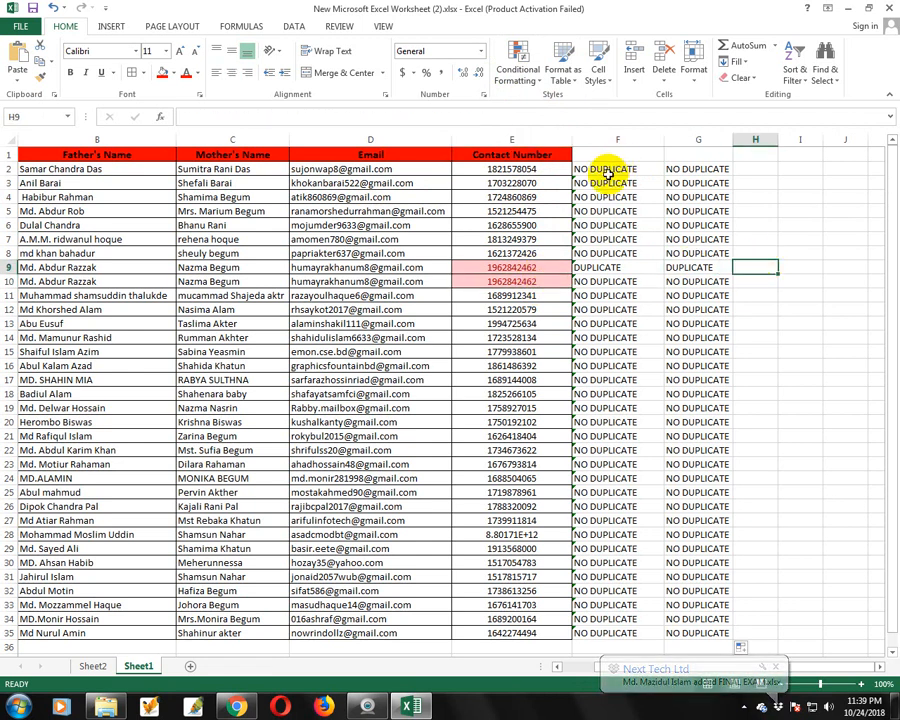
Step: Turn on filtering for the header cells F1:G1 above the duplicate-check results
left_click_drag(550, 155, 697, 155)
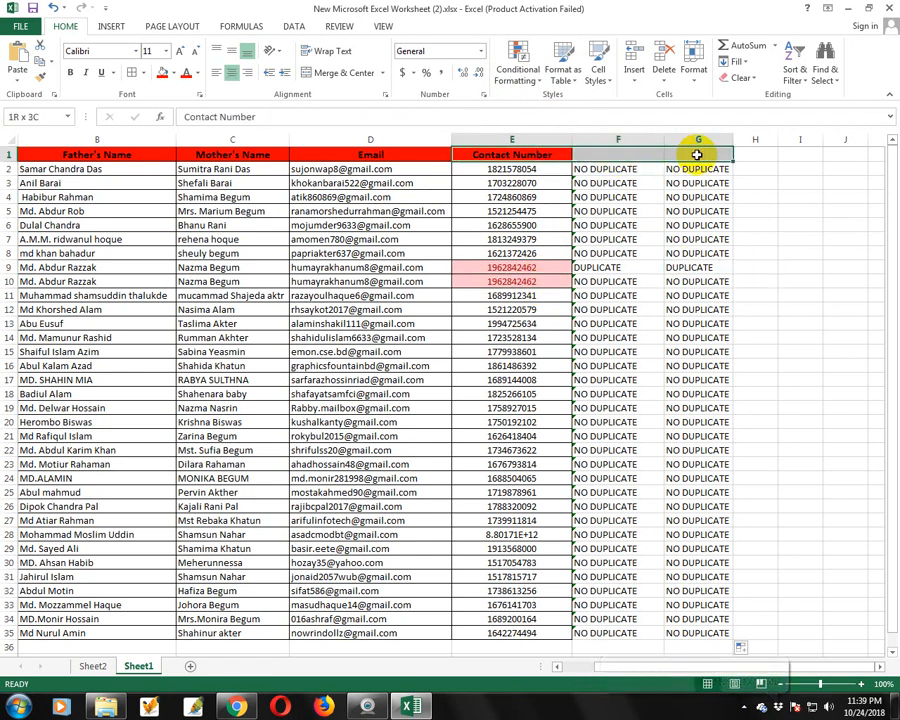
left_click_drag(595, 157, 683, 151)
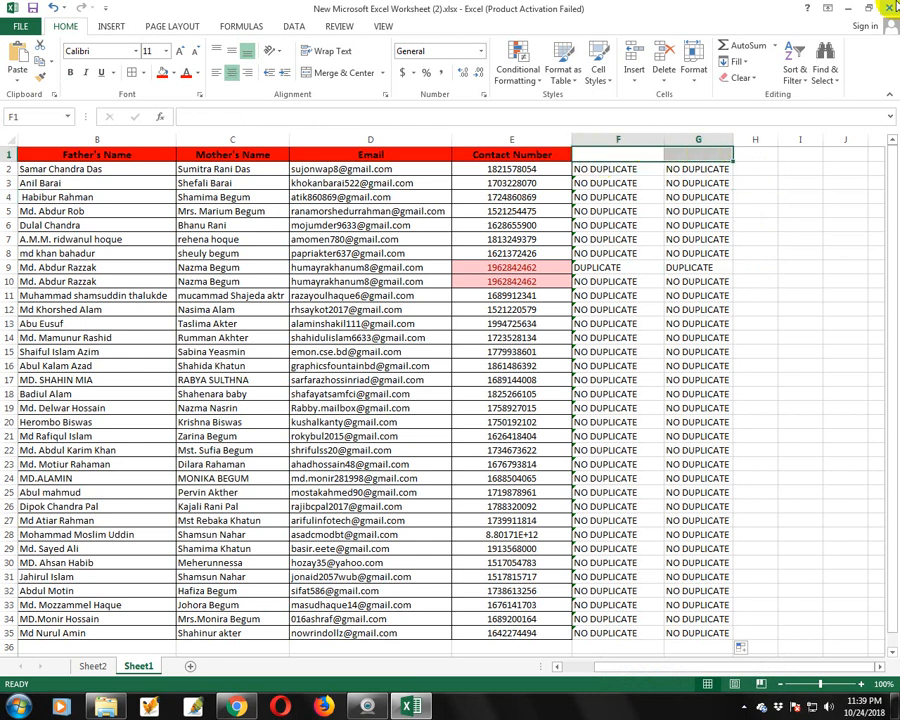
left_click(795, 70)
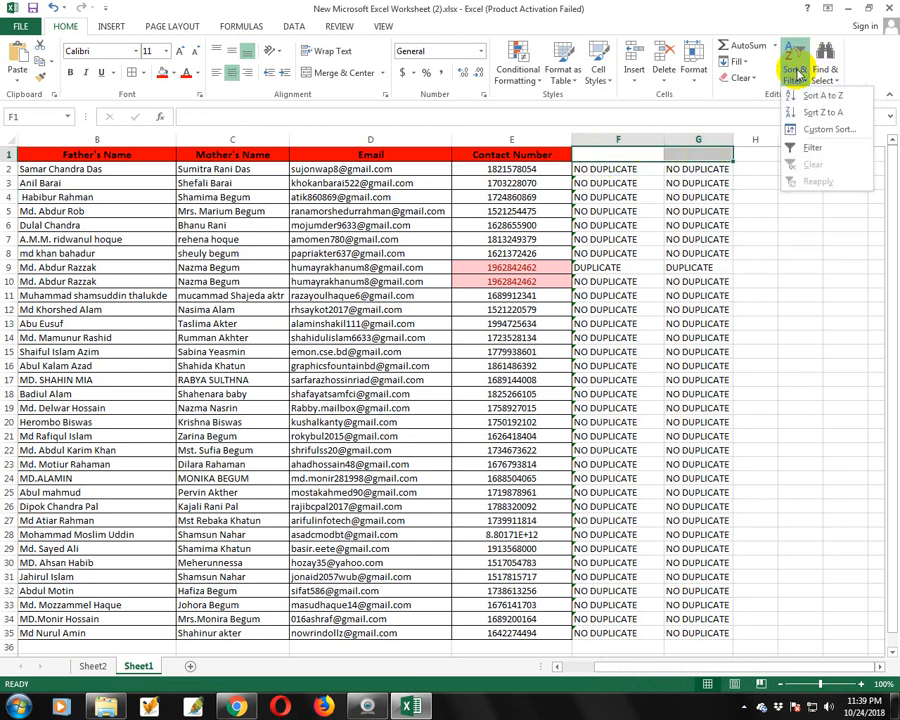
left_click(832, 148)
left_click(783, 181)
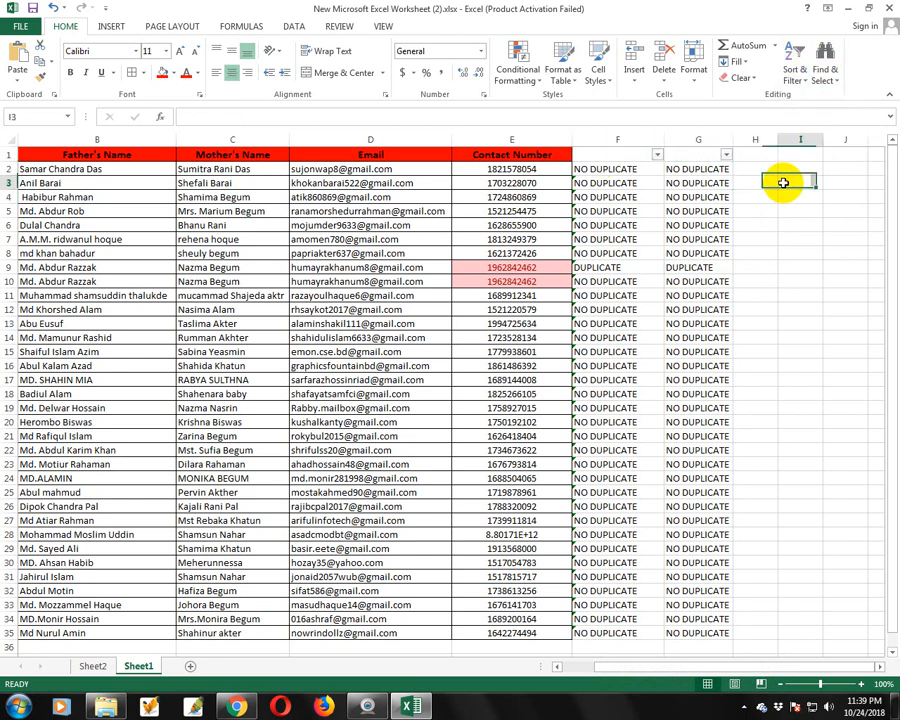
Step: Filter column F to show only the rows marked DUPLICATE
left_click(658, 156)
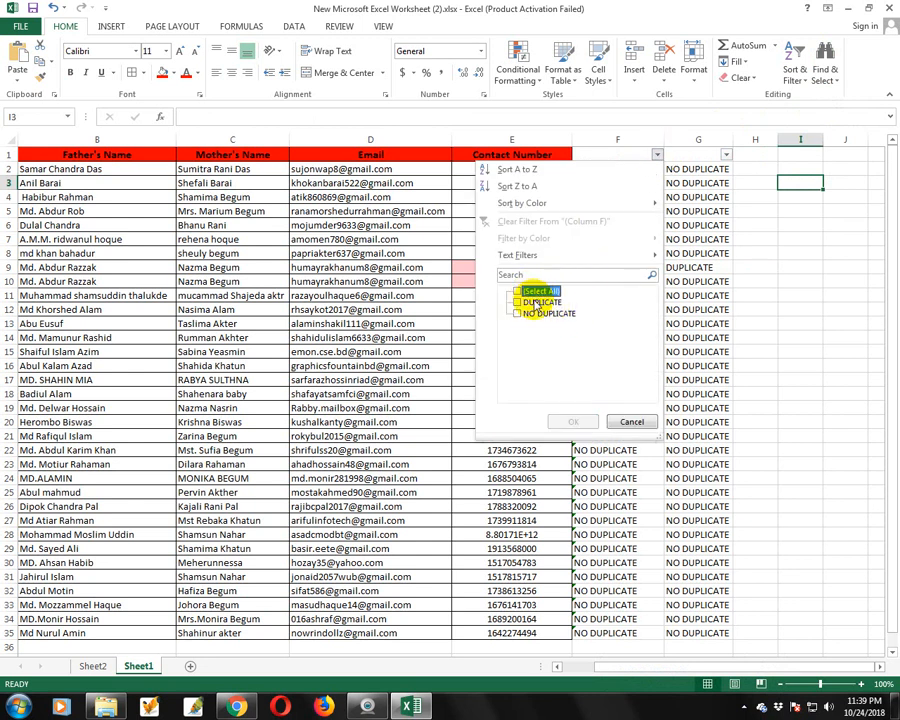
left_click(535, 303)
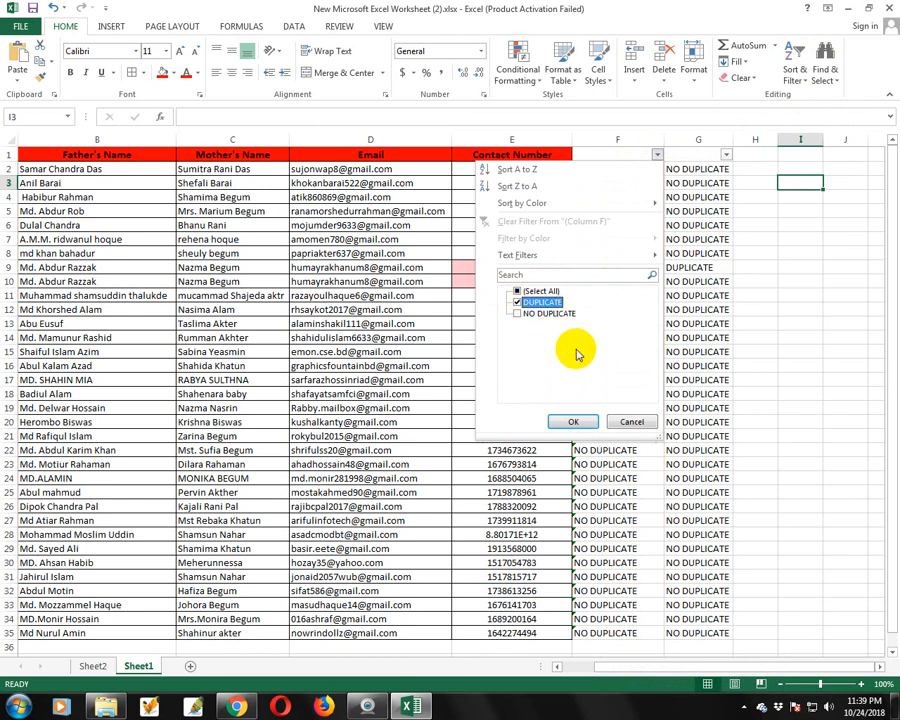
left_click(575, 424)
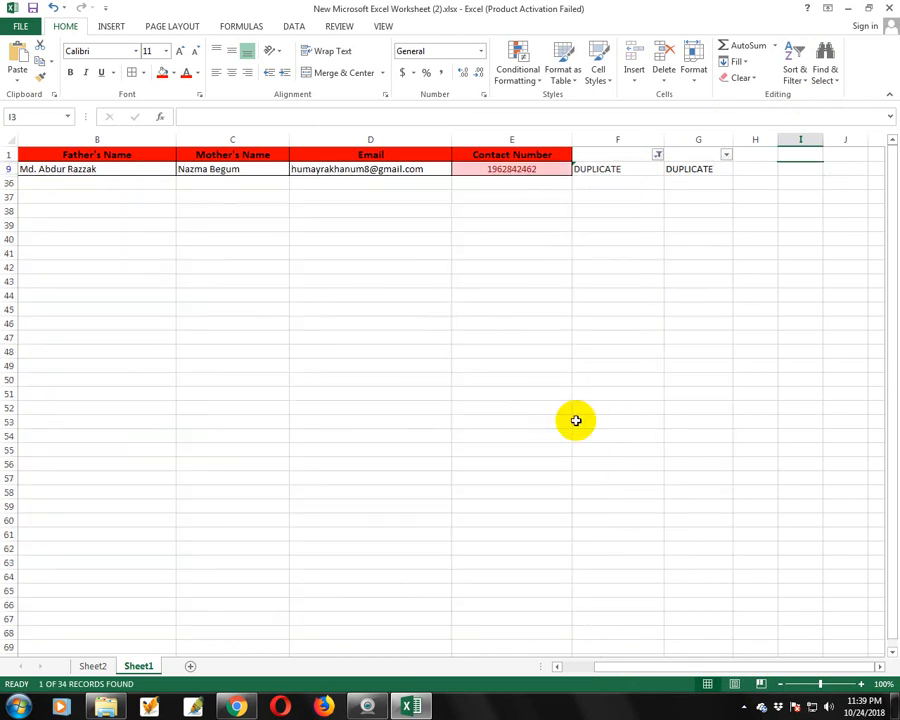
Step: Check the contact number in E9 and the duplicate-check formulas in F9 and G9 of the filtered row
left_click(690, 170)
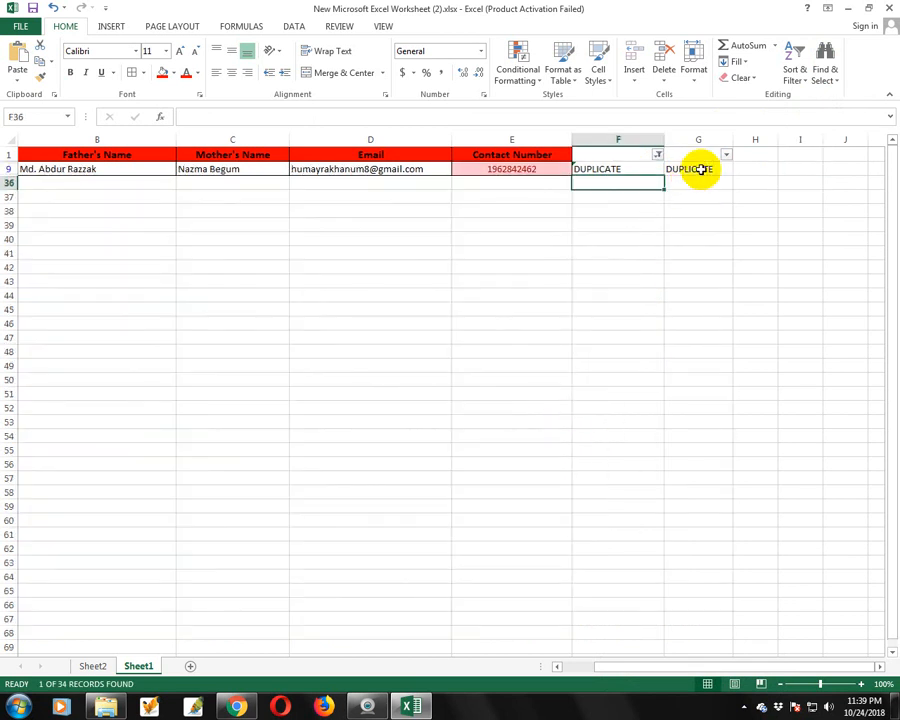
left_click(520, 170)
left_click(698, 183)
left_click(706, 168)
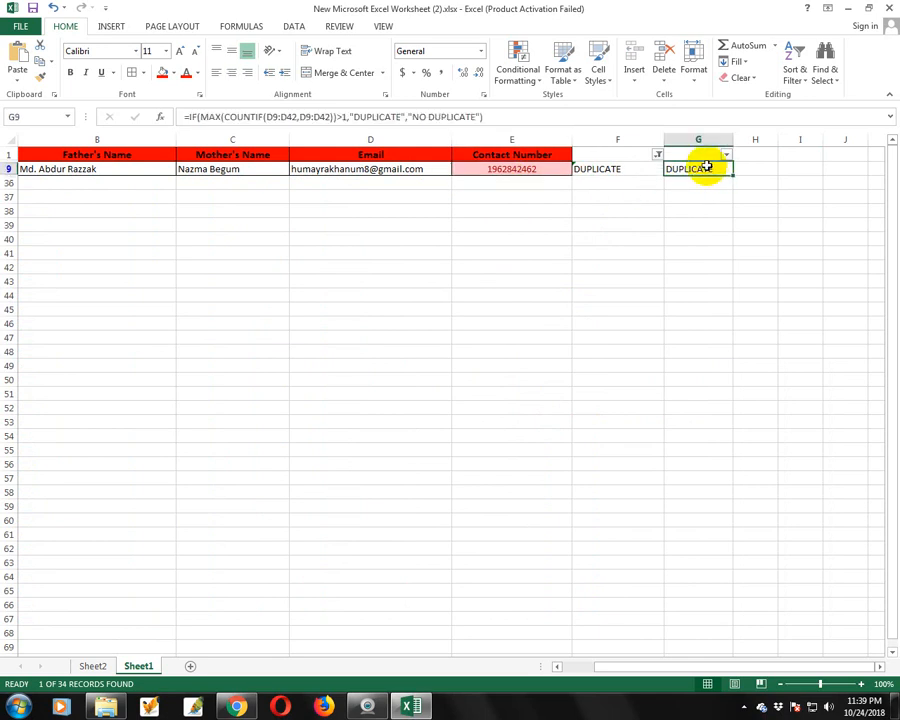
left_click(653, 168)
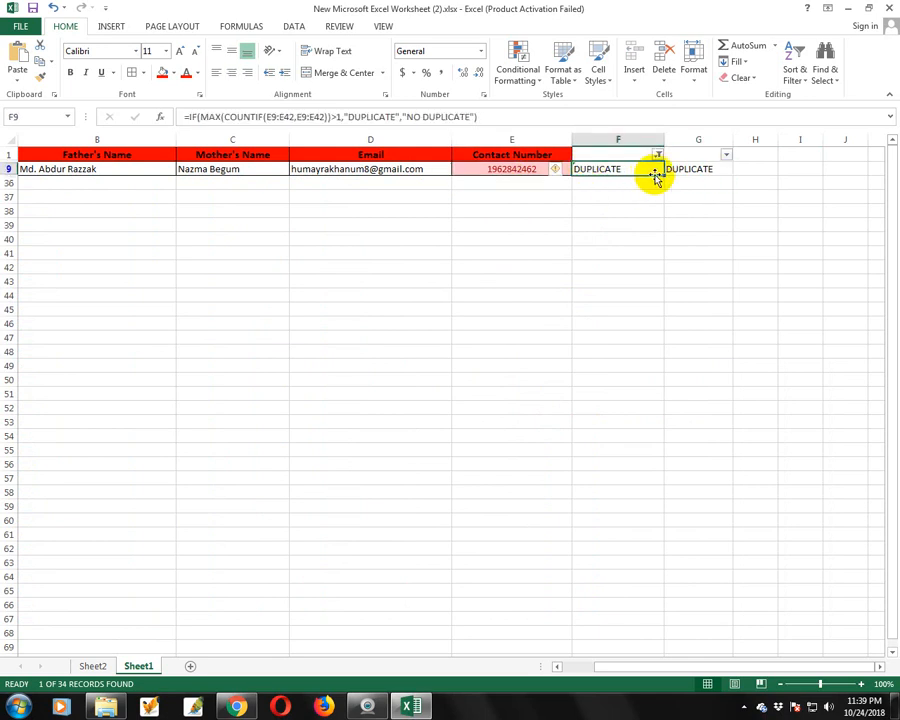
Step: Change the column F filter to show only NO DUPLICATE rows and look over the results in columns F and G
left_click(657, 156)
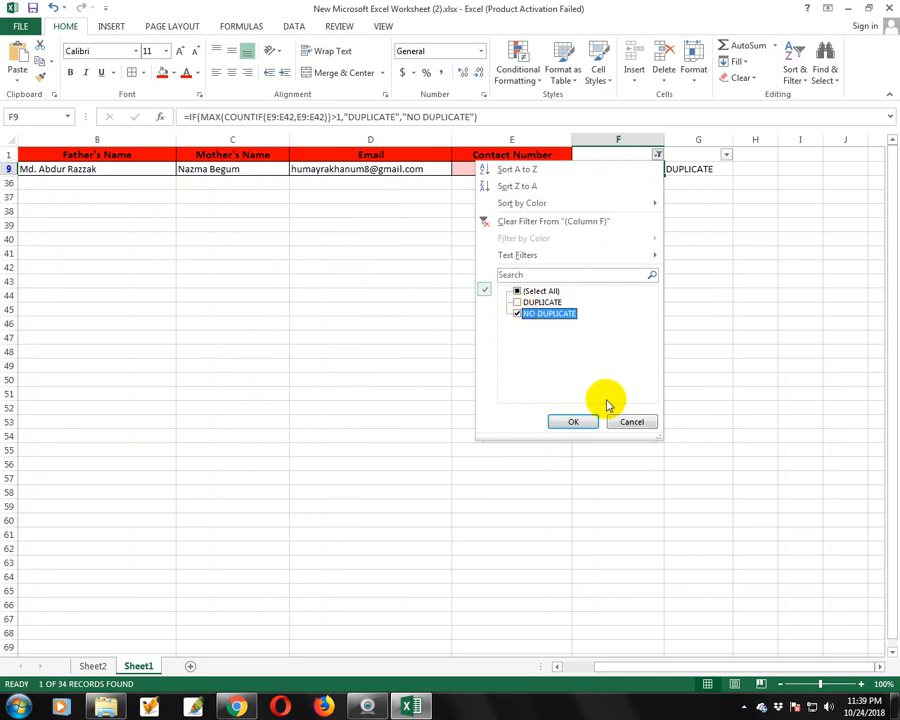
left_click(587, 425)
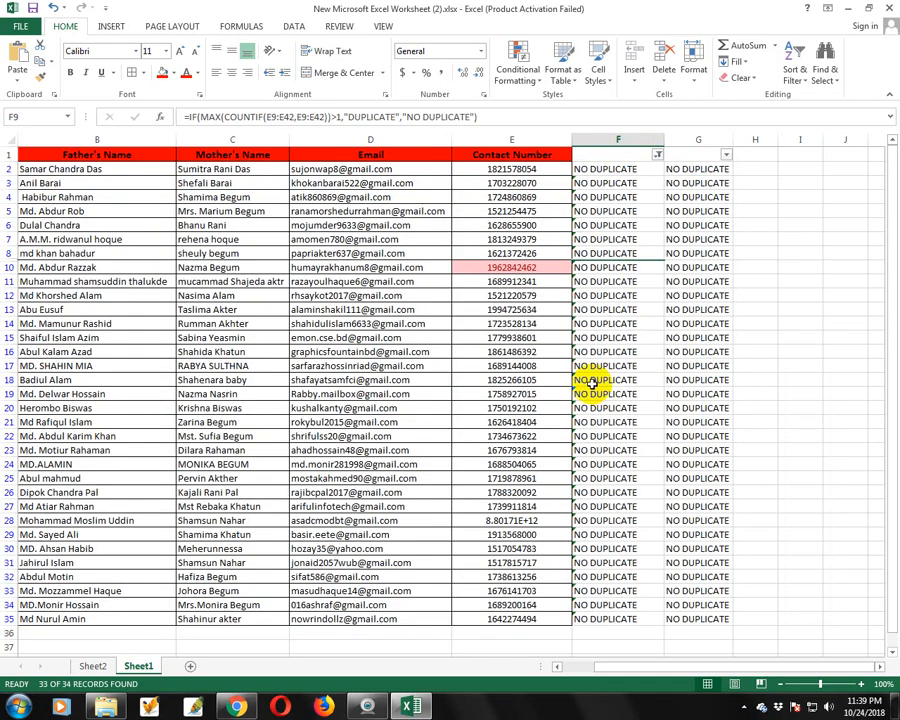
left_click_drag(603, 187, 622, 608)
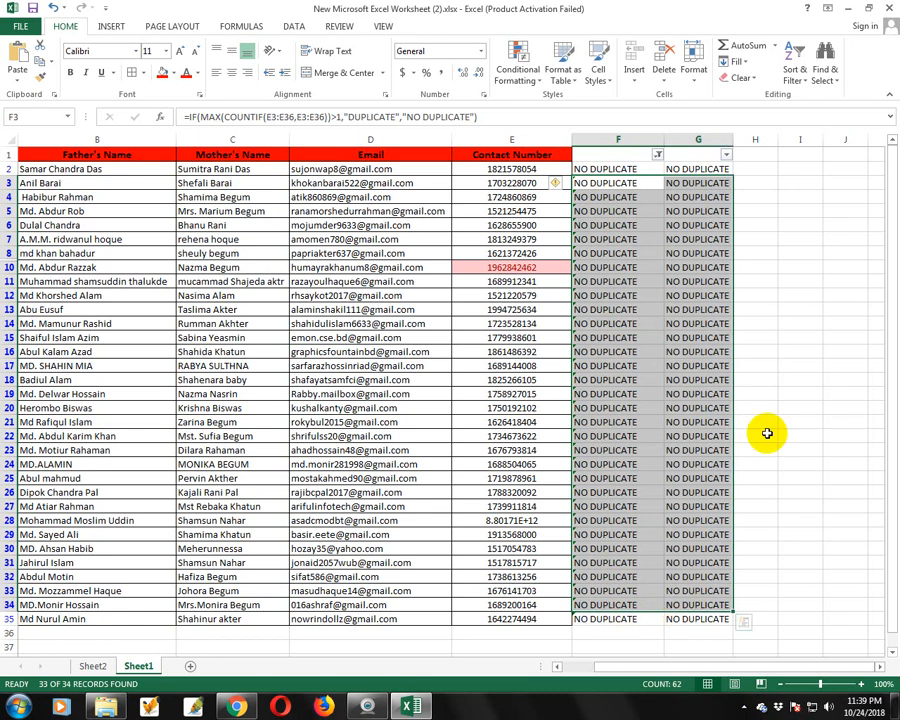
left_click(798, 393)
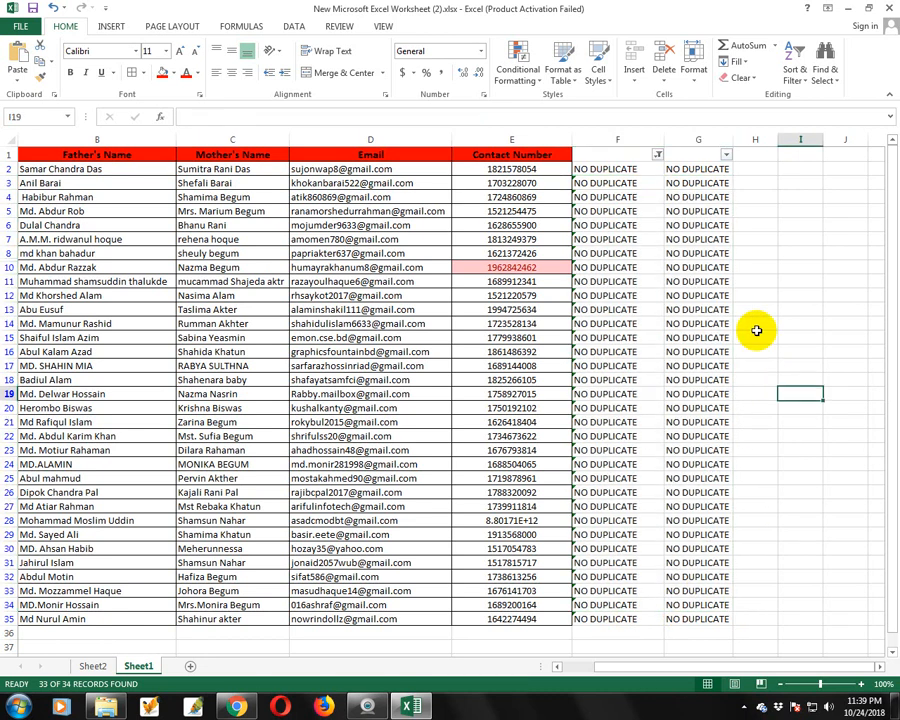
Step: Copy the contact number from E12 into E13 and check the duplicate results in F12 and G12
left_click(543, 312)
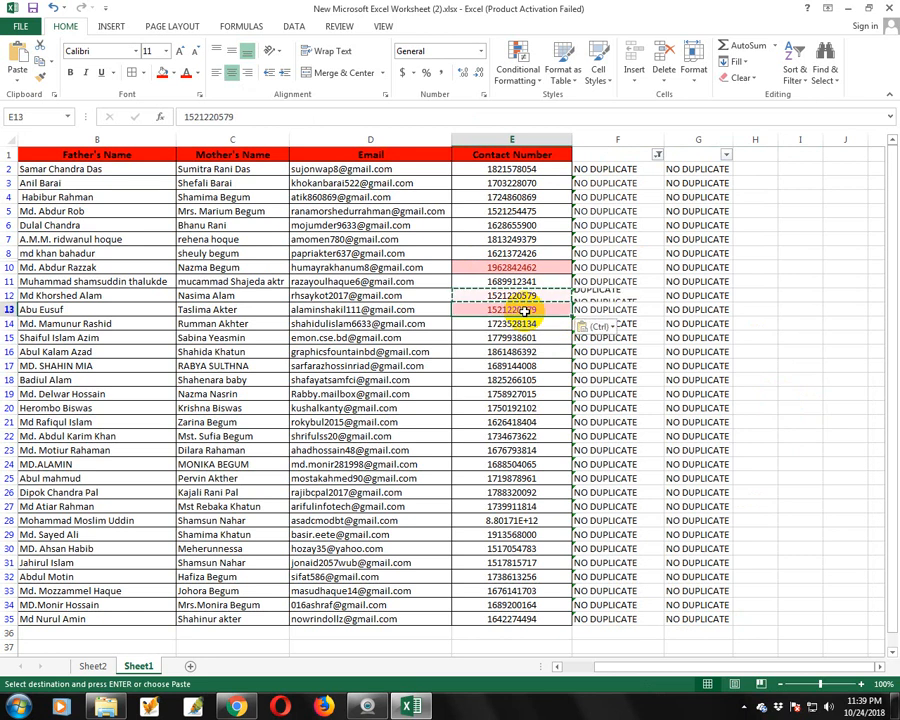
left_click(629, 309)
left_click(745, 334)
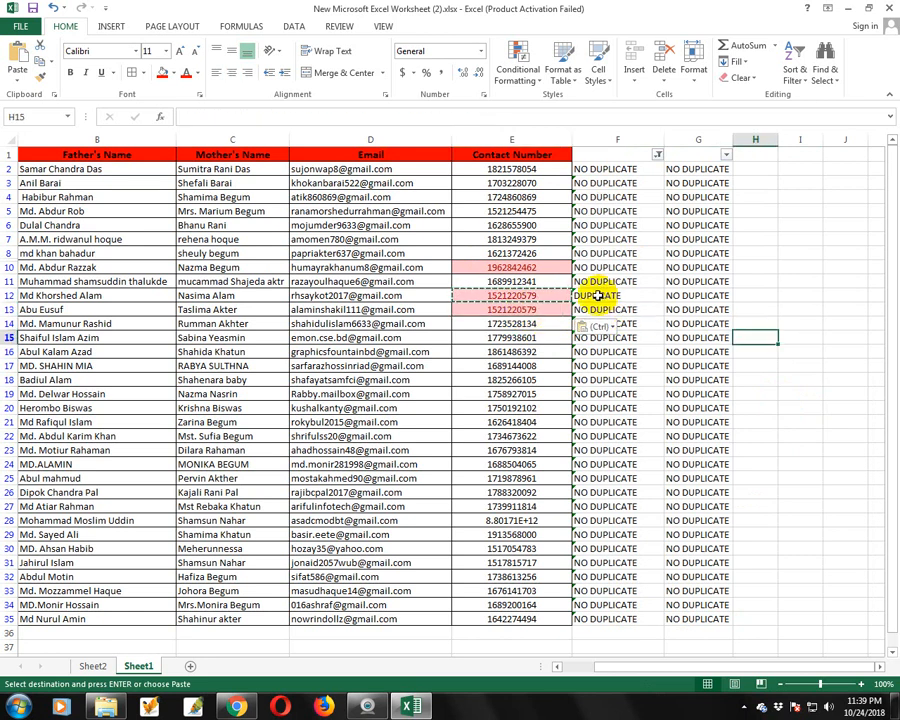
left_click(624, 295)
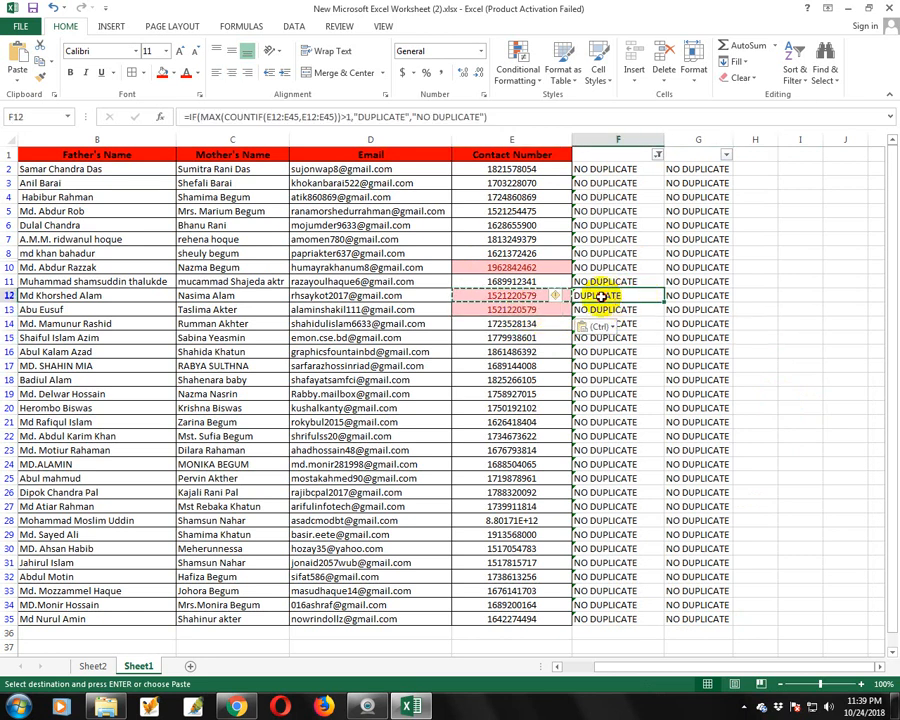
left_click(688, 295)
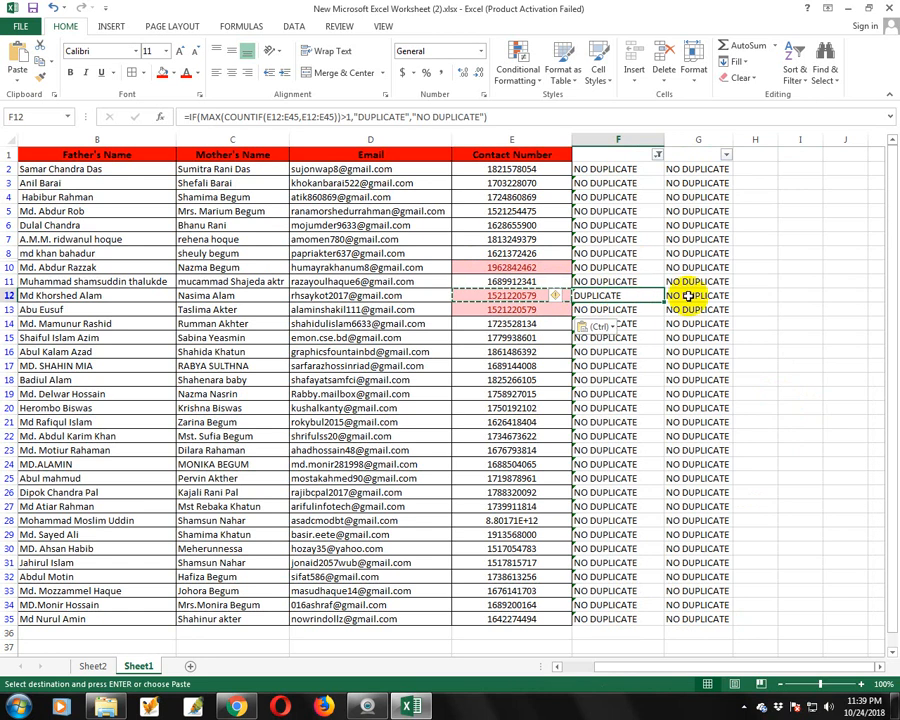
Step: Paste the contact number copied from E12 into cells E15 and E20 as well
left_click(520, 338)
key("ctrl+v")
left_click(797, 340)
left_click(537, 407)
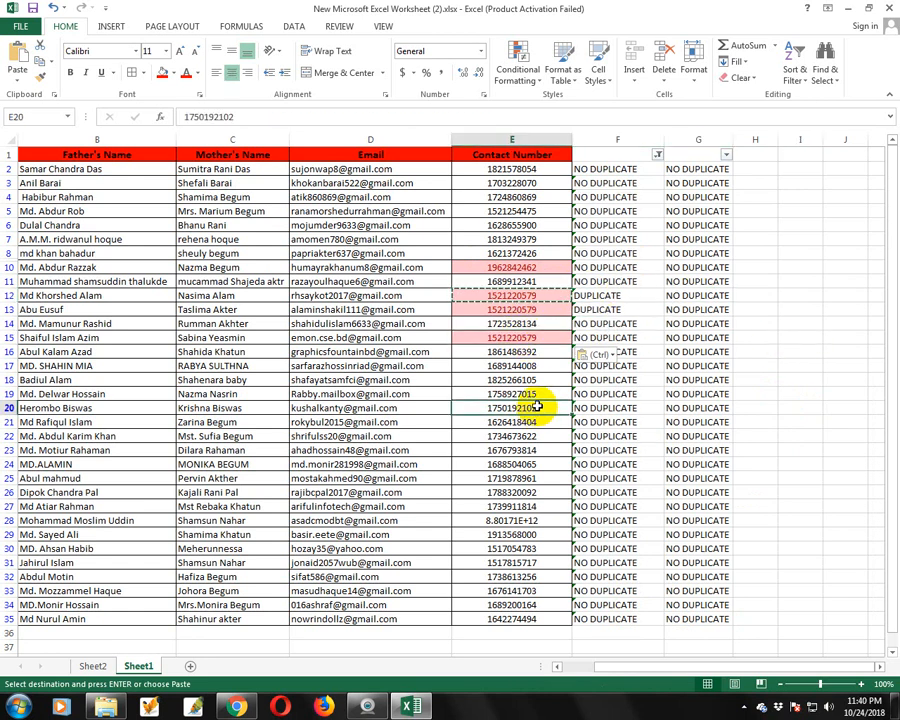
key("ctrl+v")
left_click(781, 403)
Step: Copy the contact number from E22 into E27 to create another duplicate pair
left_click(527, 435)
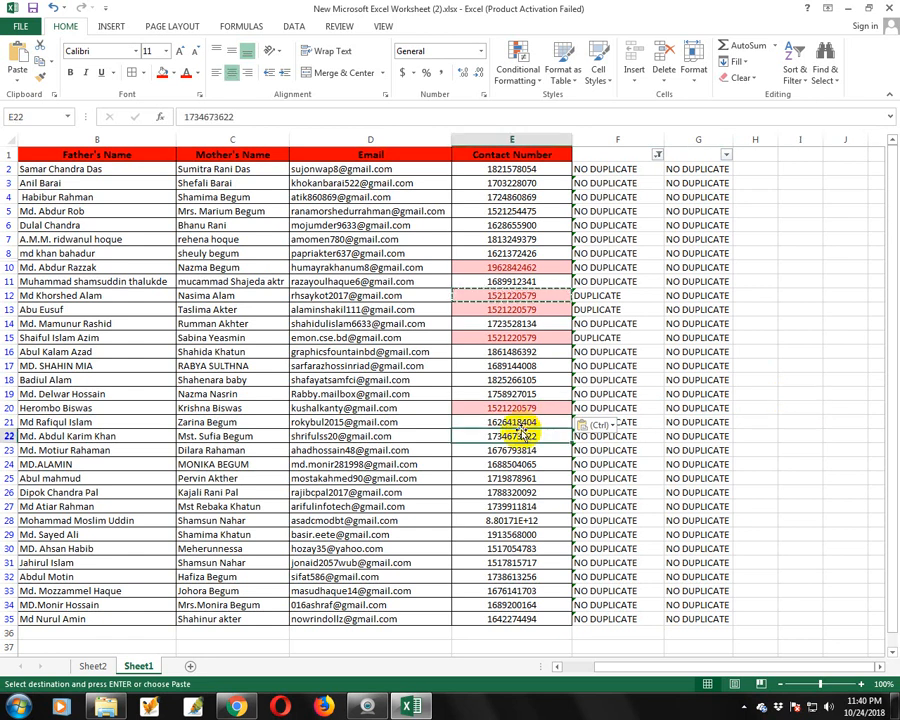
left_click(518, 504)
key("ctrl+v")
left_click(748, 451)
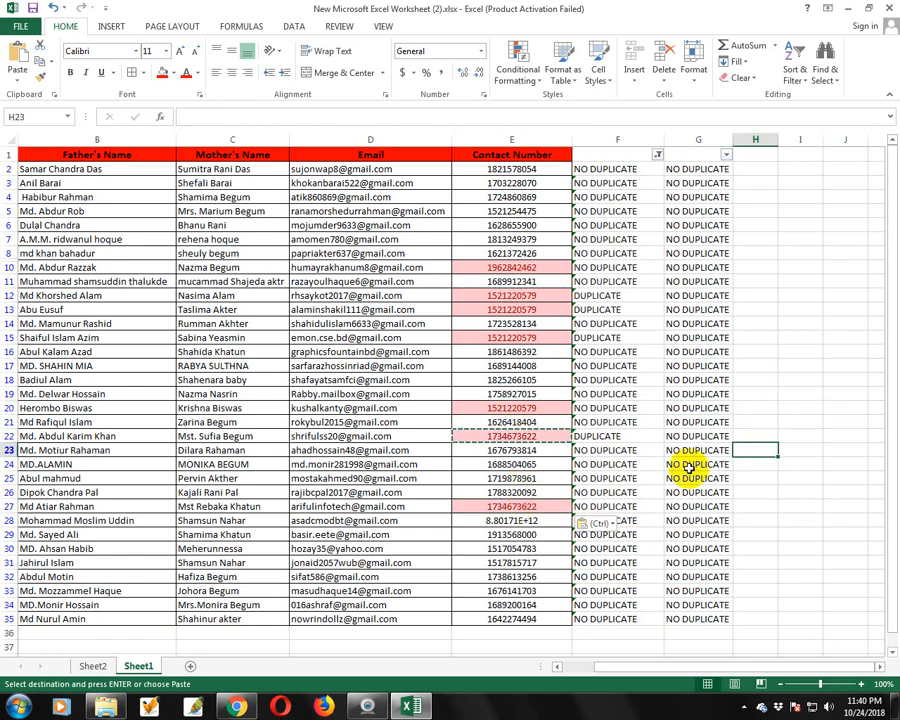
Step: Compare the duplicate-check results in columns F and G with the highlighted contact numbers in column E
left_click(618, 435)
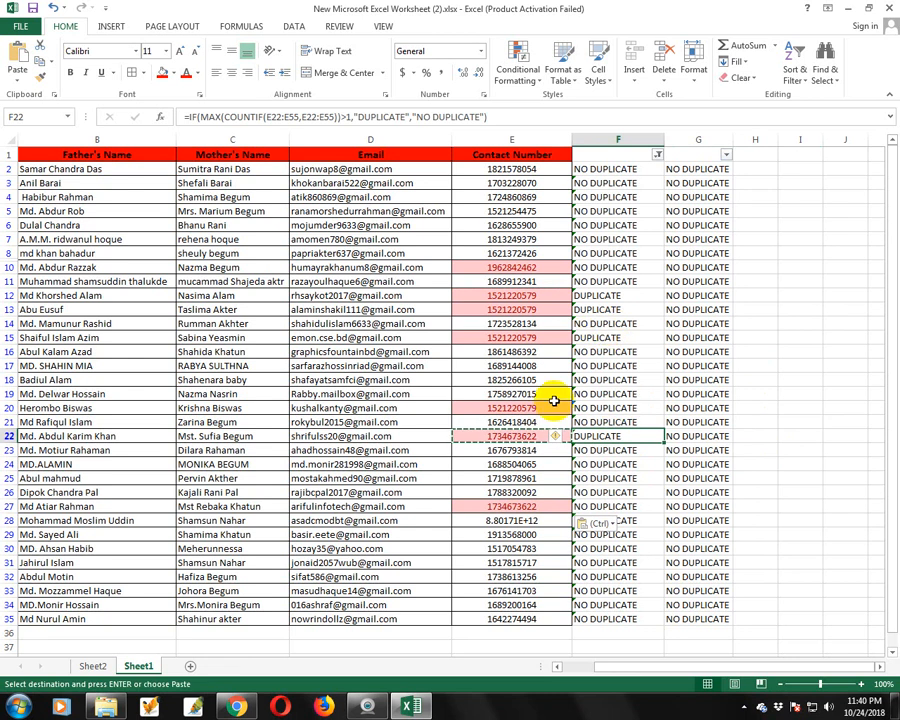
left_click(525, 436)
left_click_drag(607, 196, 615, 448)
left_click(722, 299)
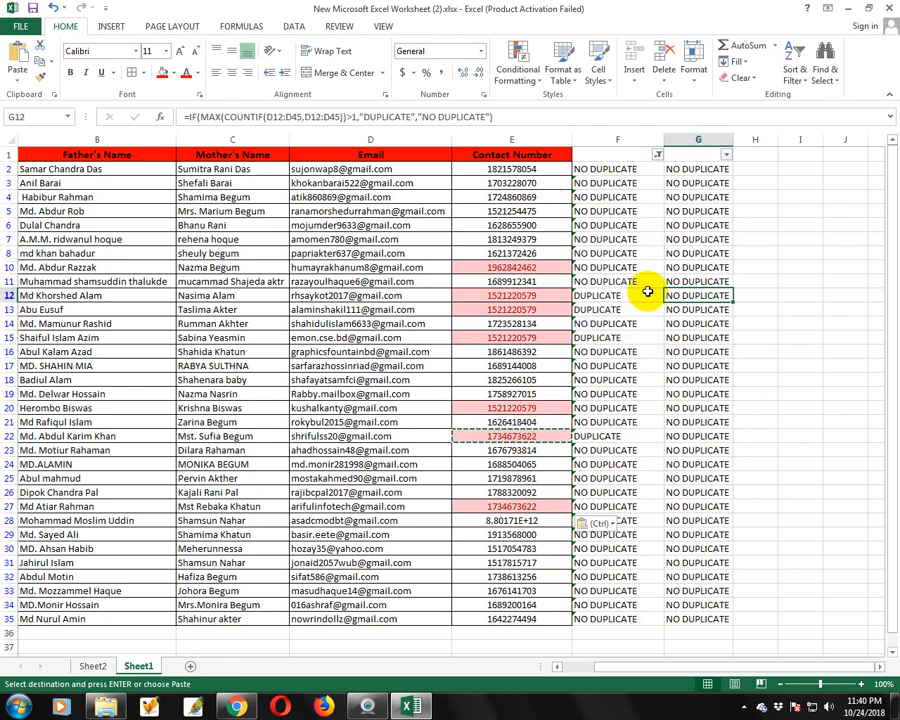
left_click(537, 170)
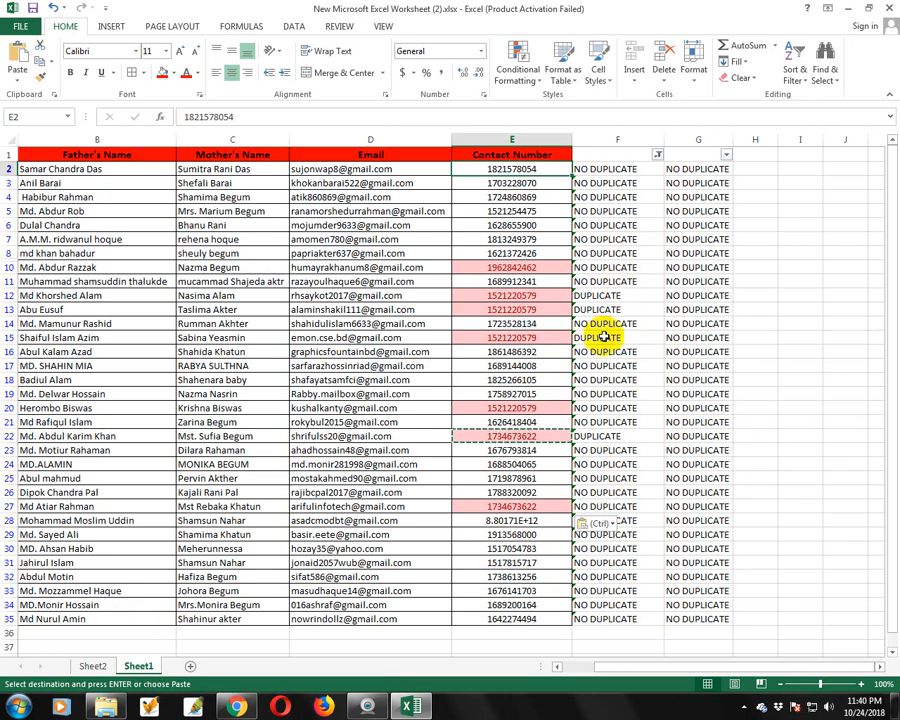
left_click(686, 253)
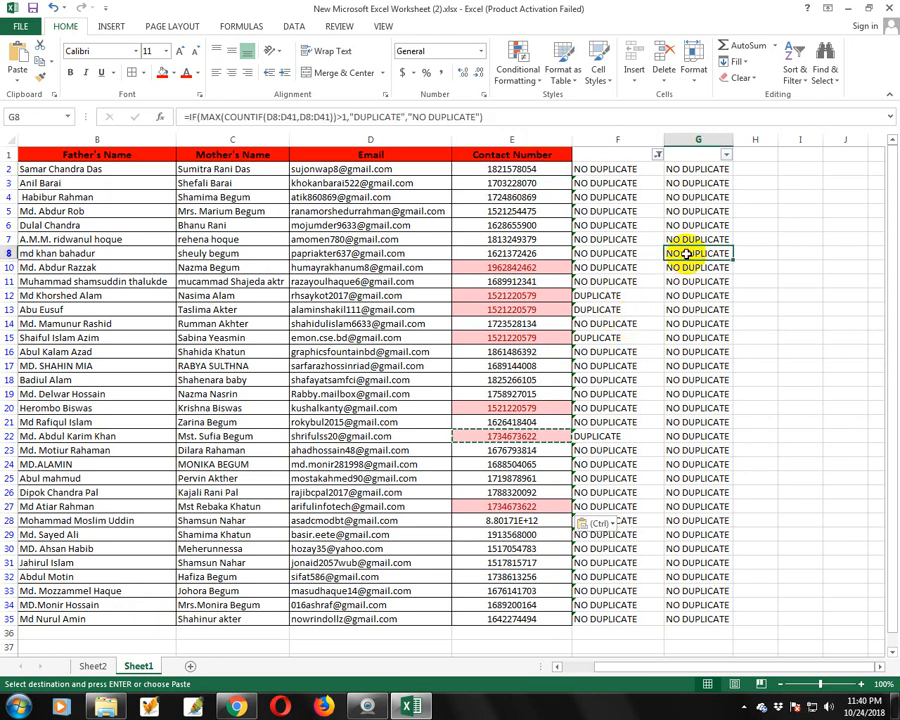
left_click(700, 294)
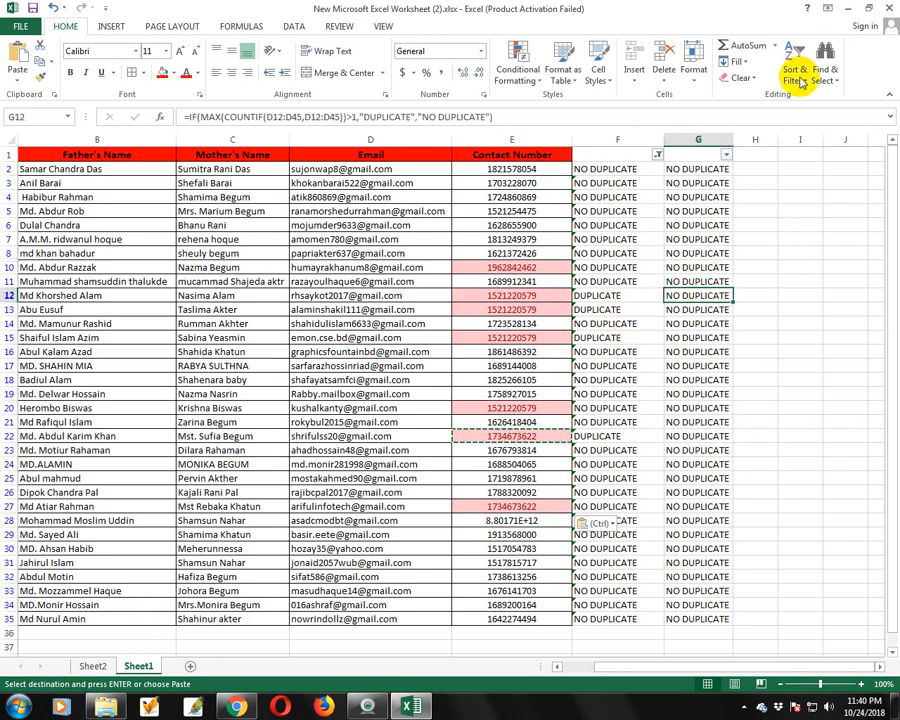
Step: Minimize the workbook window to show the YouTube channel page in Chrome
left_click(848, 9)
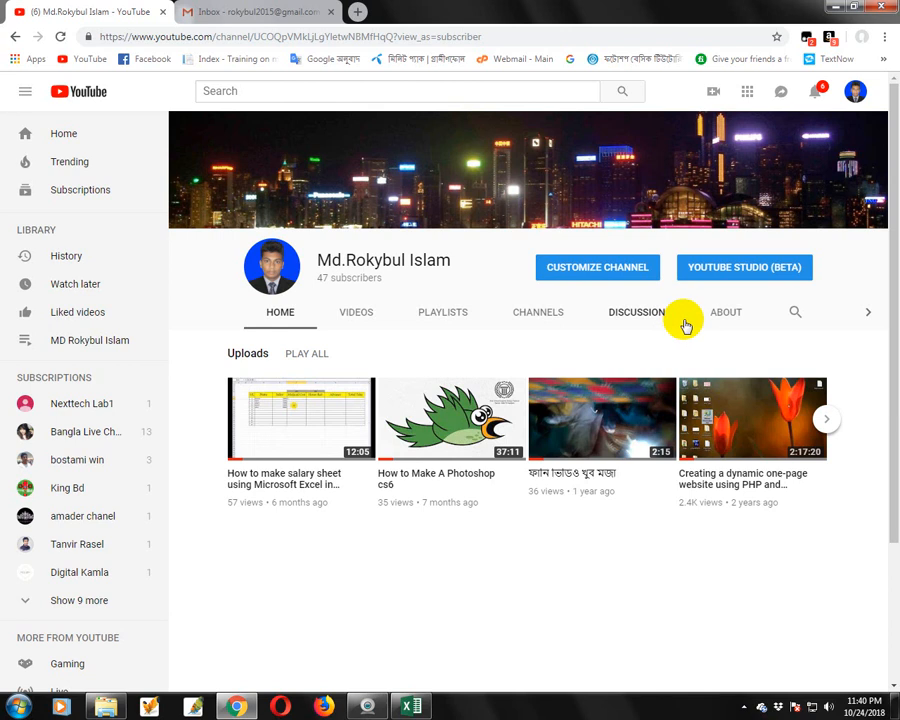
right_click(778, 710)
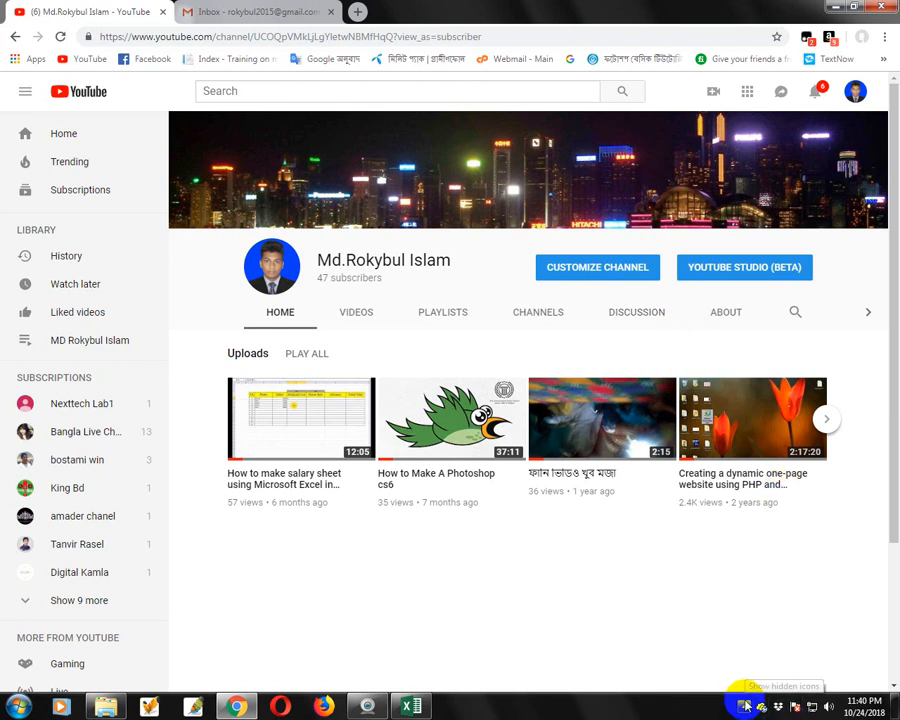